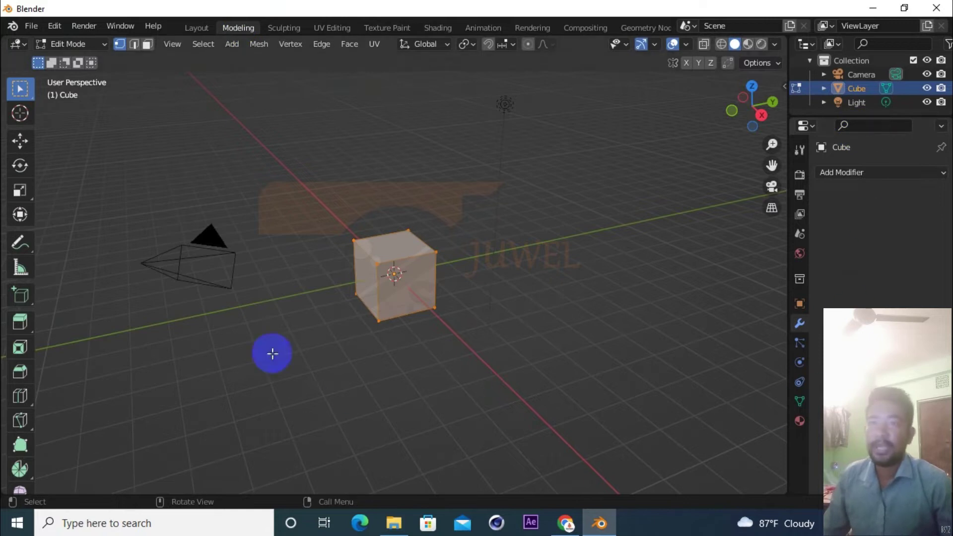
- Review the Sculpting, UV Editing, Texture Paint and Shading workspaces in turn, with the default cube in each
left_click(285, 29)
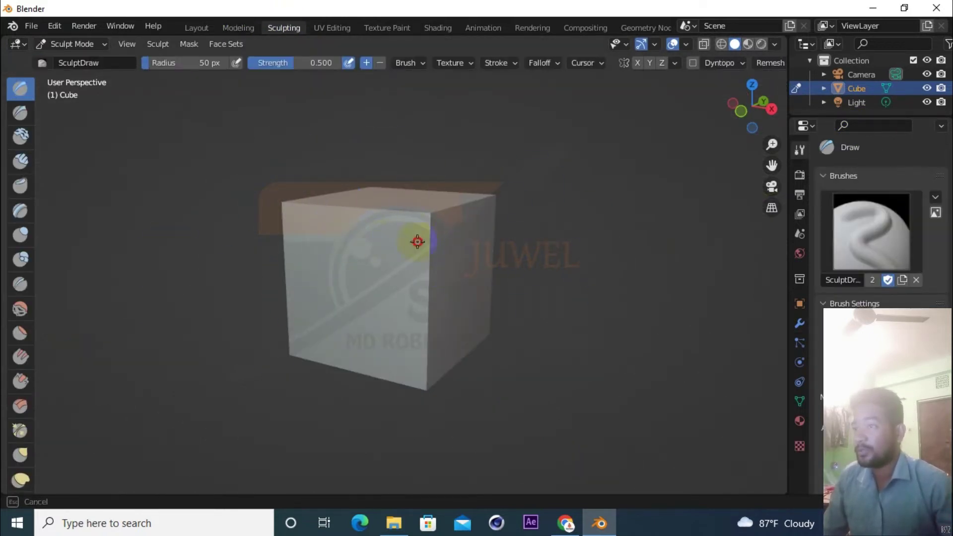
left_click(337, 28)
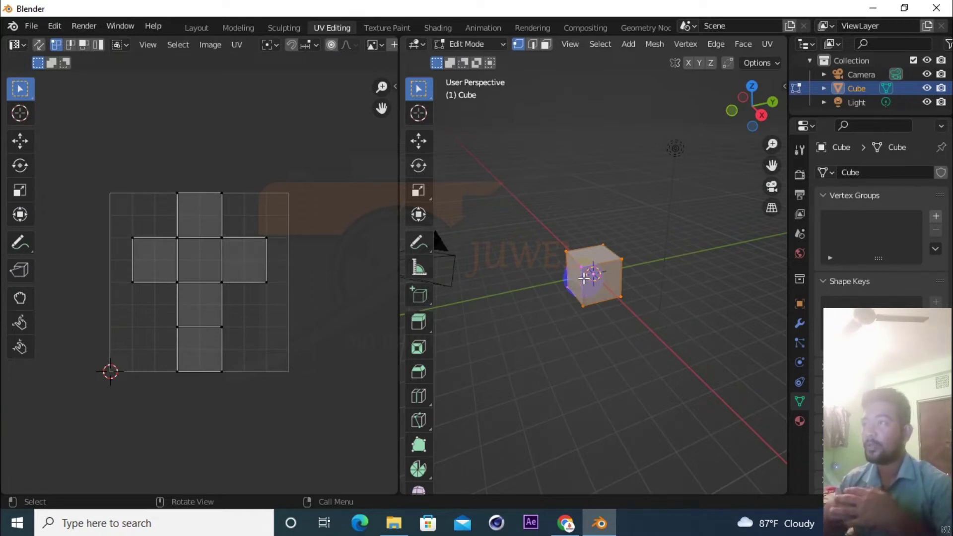
left_click(375, 28)
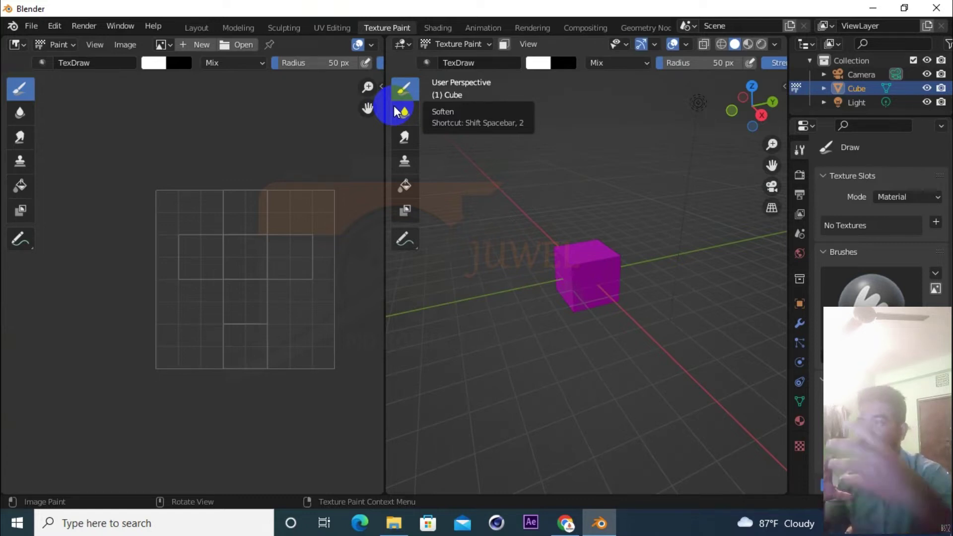
key("ctrl+Page_Down")
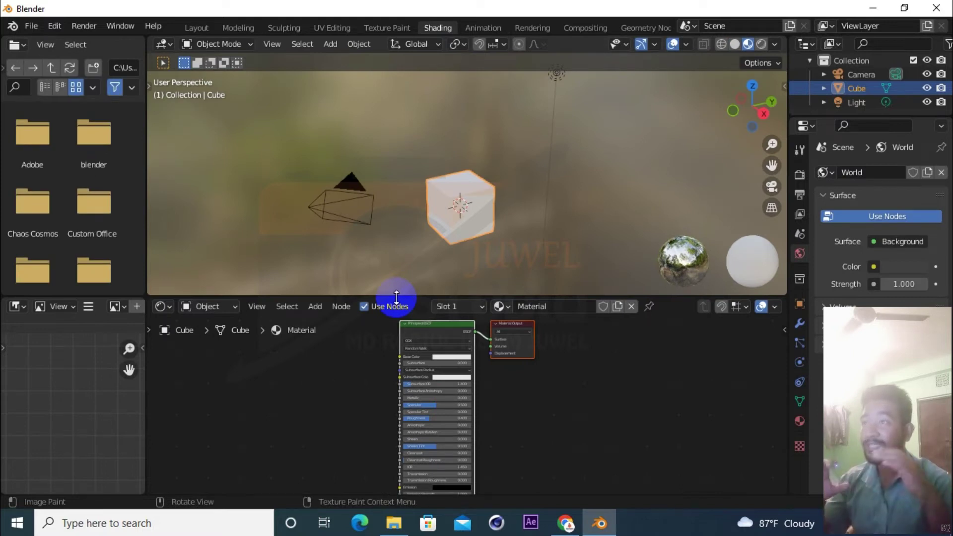
scroll(351, 413, "down", 2)
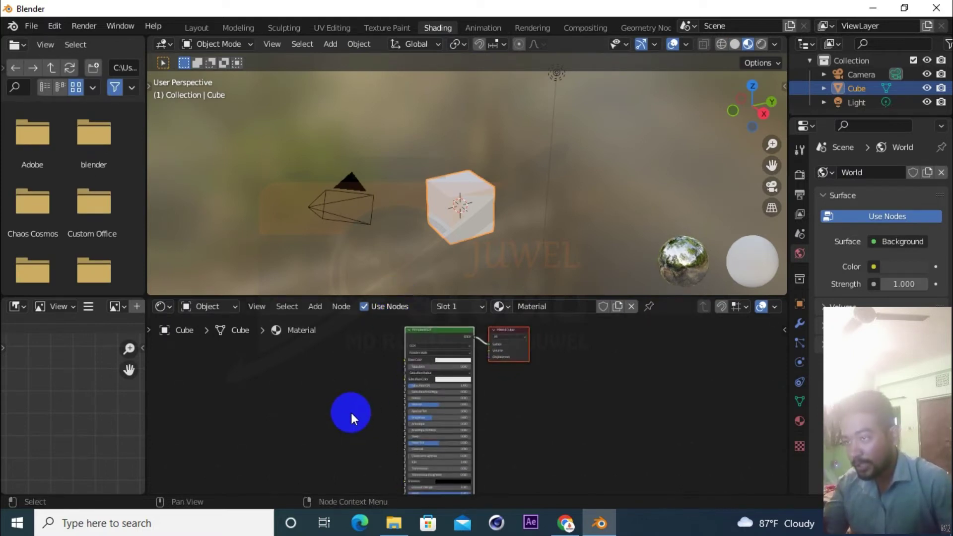
scroll(459, 186, "up", 3)
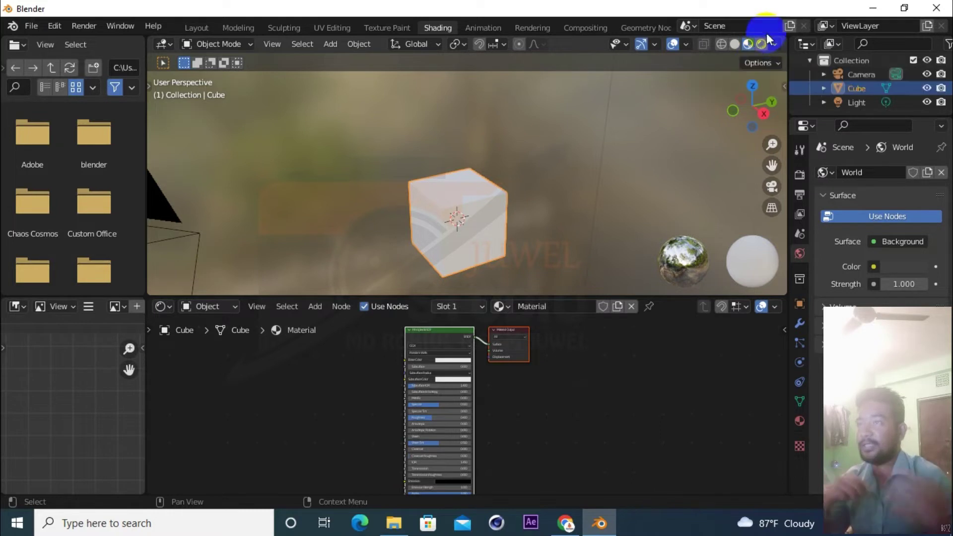
- Look through the Animation, Rendering, Compositing and Geometry Nodes workspaces and return to the Layout workspace
left_click(476, 28)
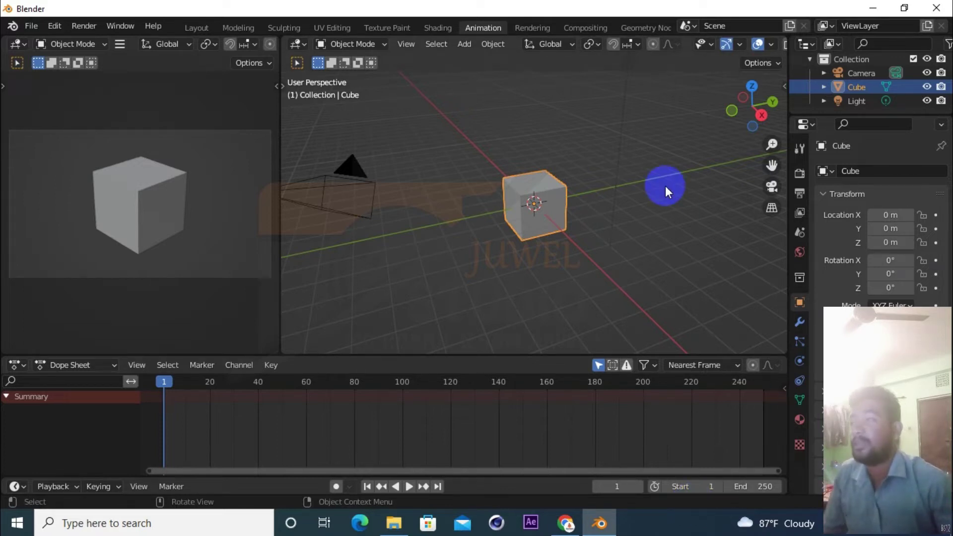
left_click(529, 29)
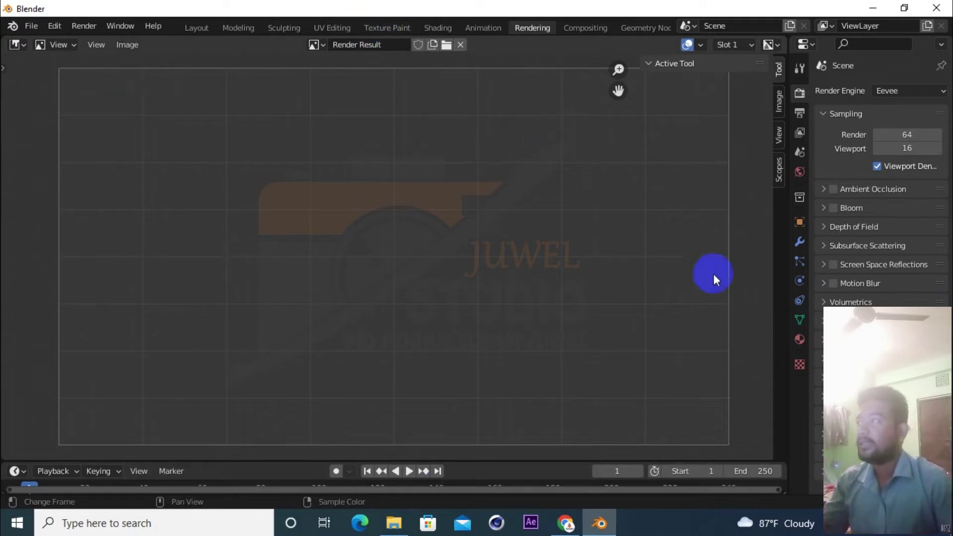
left_click(587, 29)
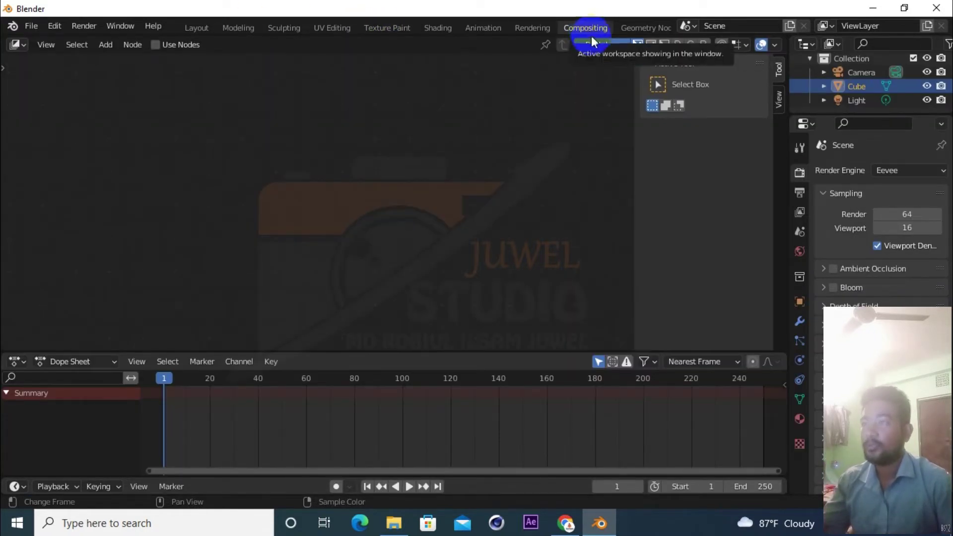
left_click(645, 28)
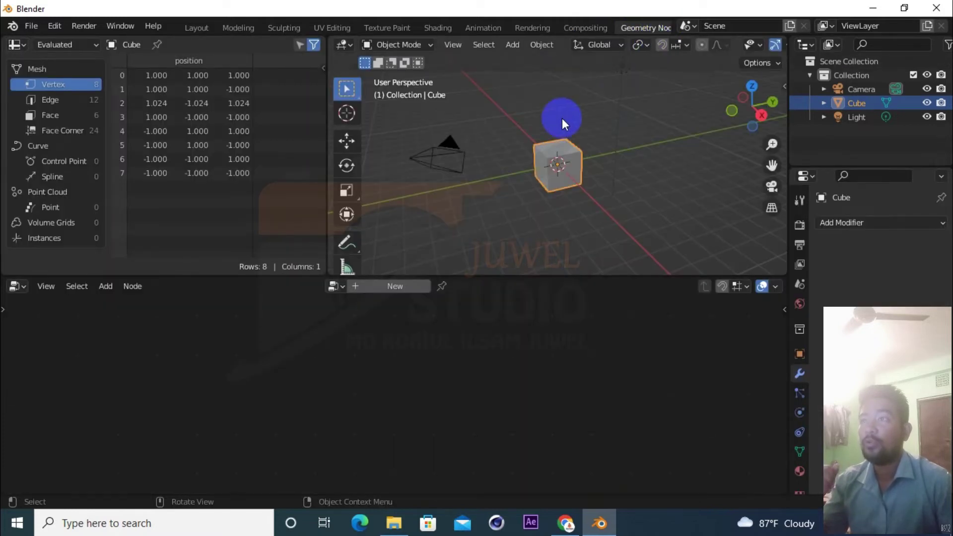
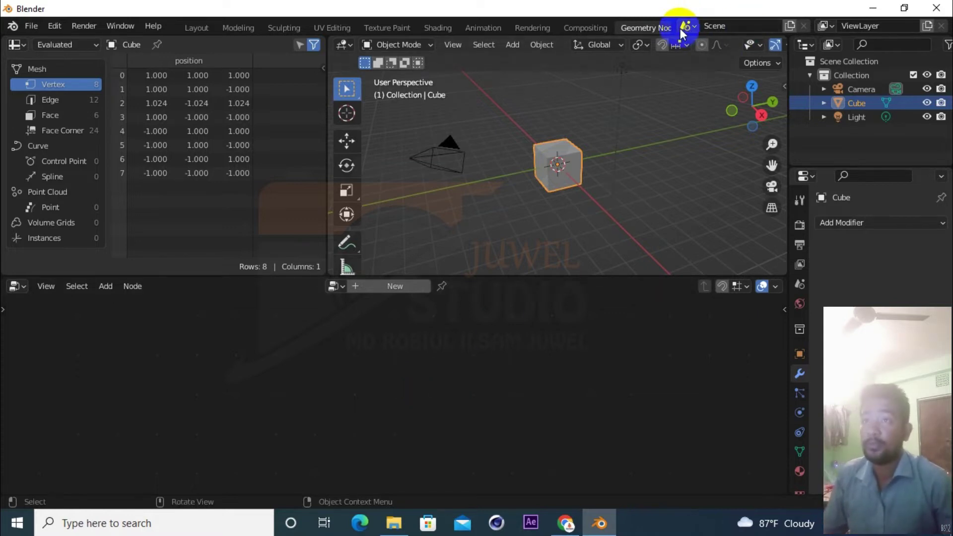
left_click(197, 28)
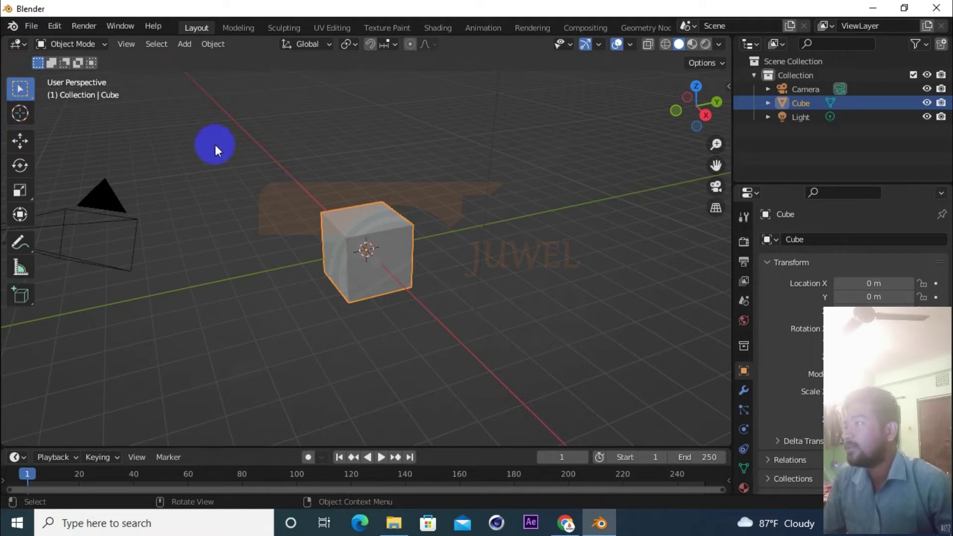
- Try selecting the cube and the camera with box selection and clear the selection
left_click_drag(215, 145, 519, 374)
left_click(84, 132)
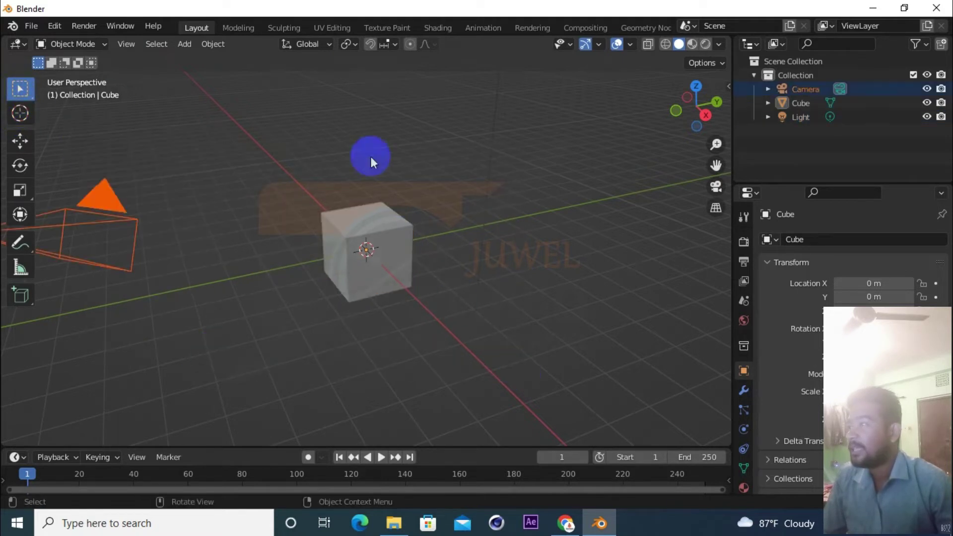
left_click(273, 154)
- Place the 3D cursor beside the default cube at about X 1.07 m, Y 2.2 m and add a cube mesh there
left_click(20, 114)
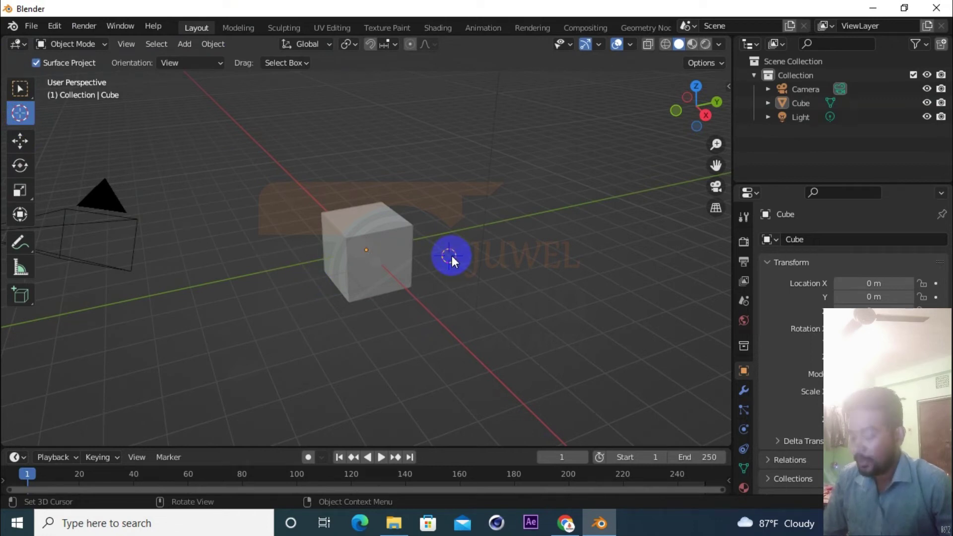
key("shift+a")
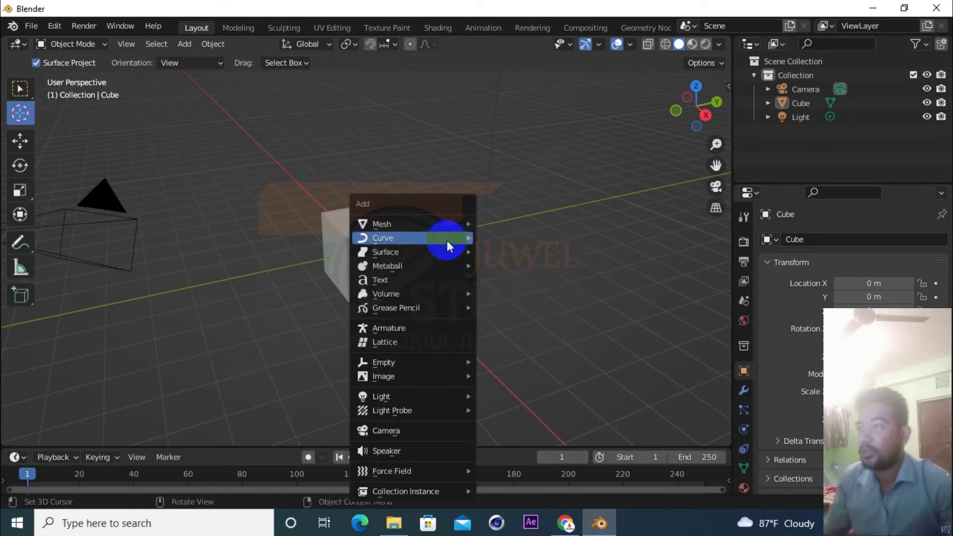
mouse_move(438, 224)
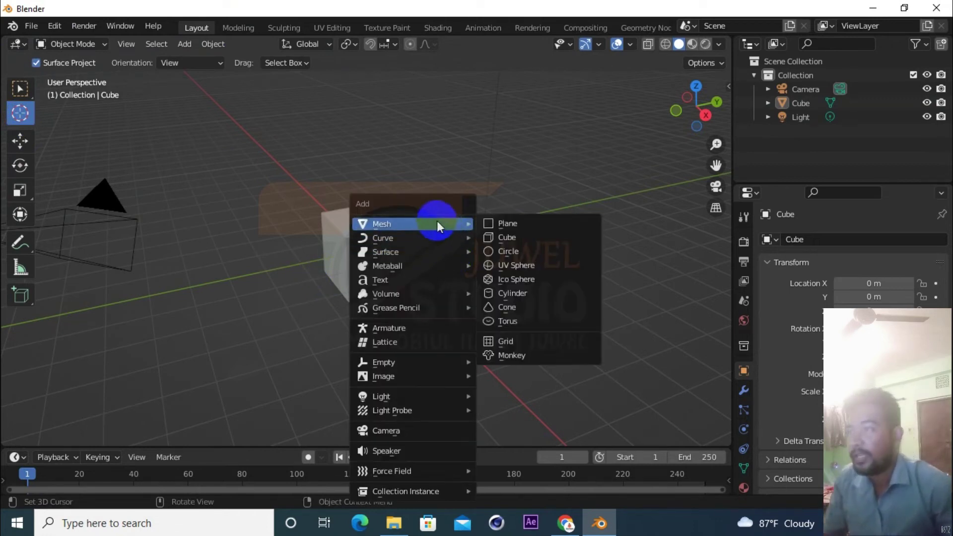
left_click(542, 234)
- Place the 3D cursor on the camera side of the default cube at about X 0.24 m, Y -3.23 m and add another cube
left_click_drag(452, 259, 255, 284)
key("shift+a")
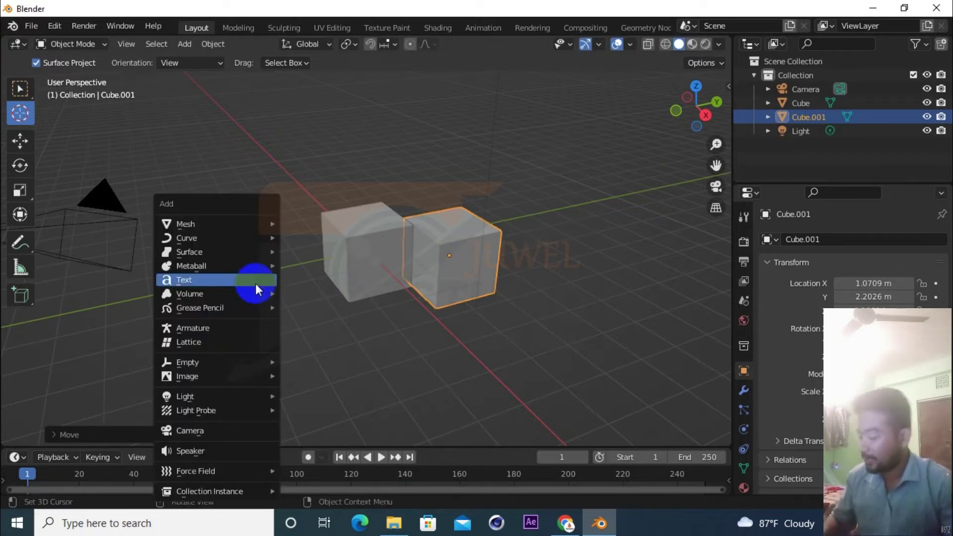
mouse_move(243, 224)
left_click(329, 237)
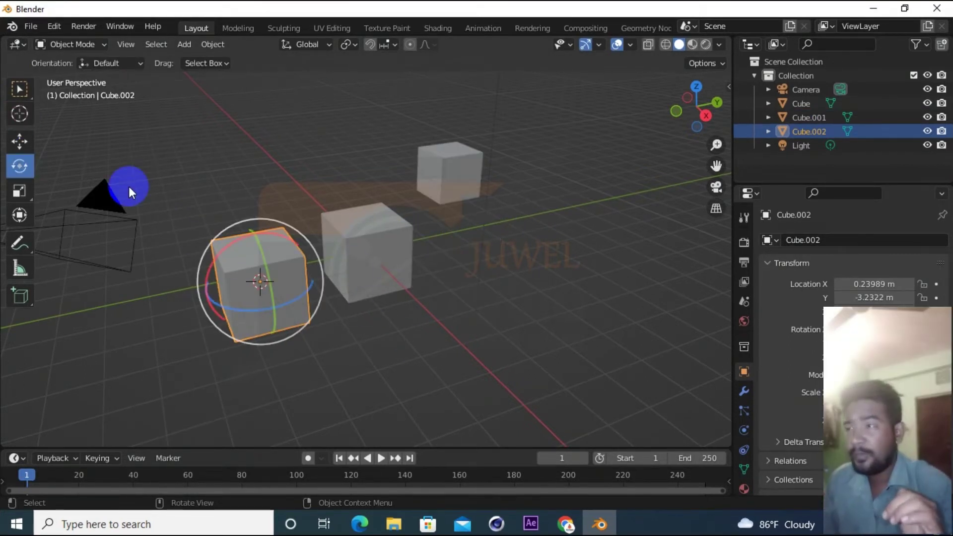
- Move the default cube along the Y axis to about 0.35 m
left_click(20, 143)
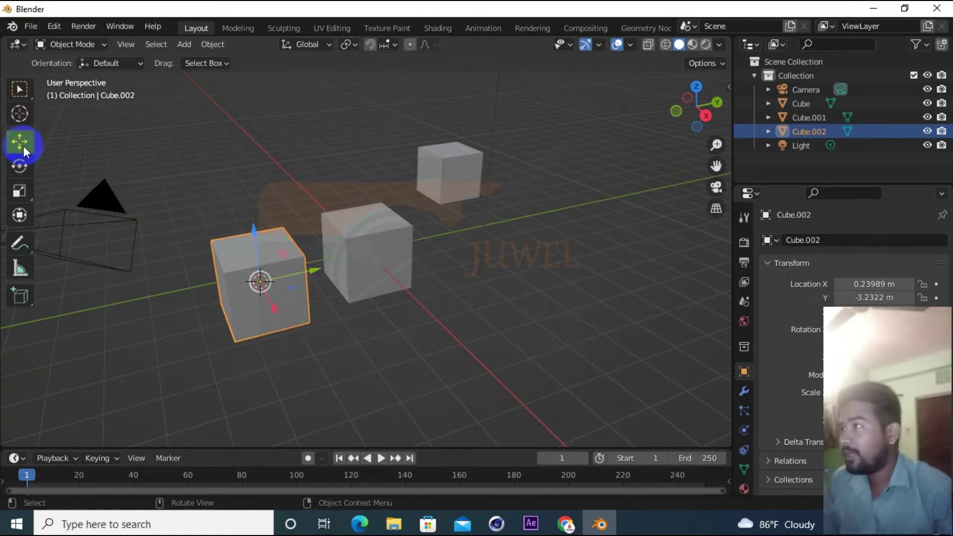
left_click(454, 249)
left_click(407, 252)
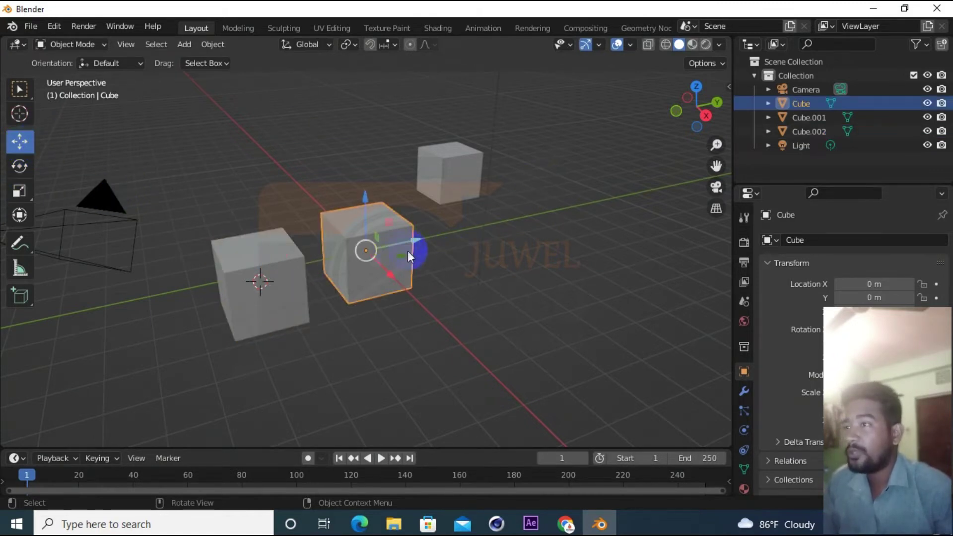
left_click_drag(407, 251, 431, 238)
- Select the three cubes one after another with the Move tool active to examine their transform handles
left_click(271, 264)
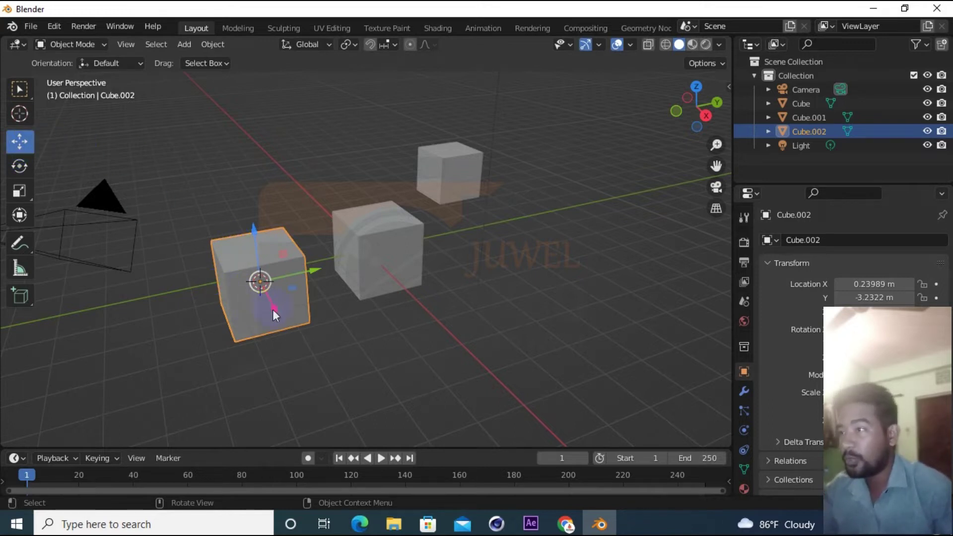
key("alt+a")
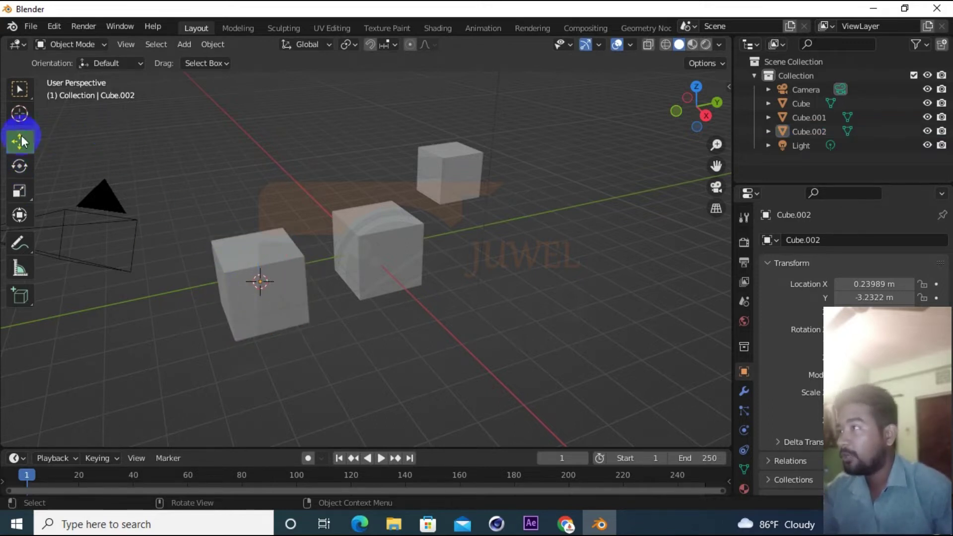
left_click(347, 222)
left_click(434, 187)
left_click(251, 240)
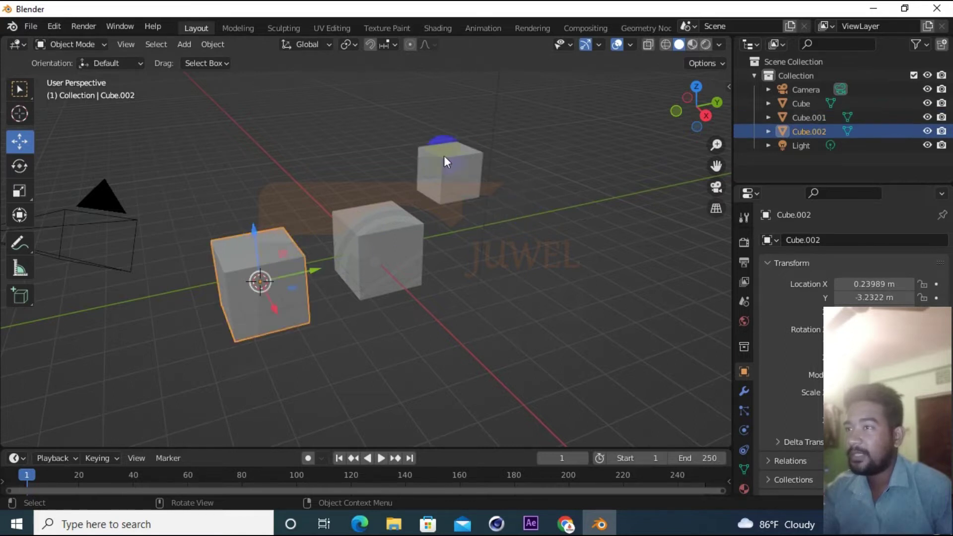
left_click(442, 174)
- Move the middle cube to about X -1.04 m, Y 3.09 m and slide the cube nearest the camera to about Y -2.8 m
left_click(379, 228)
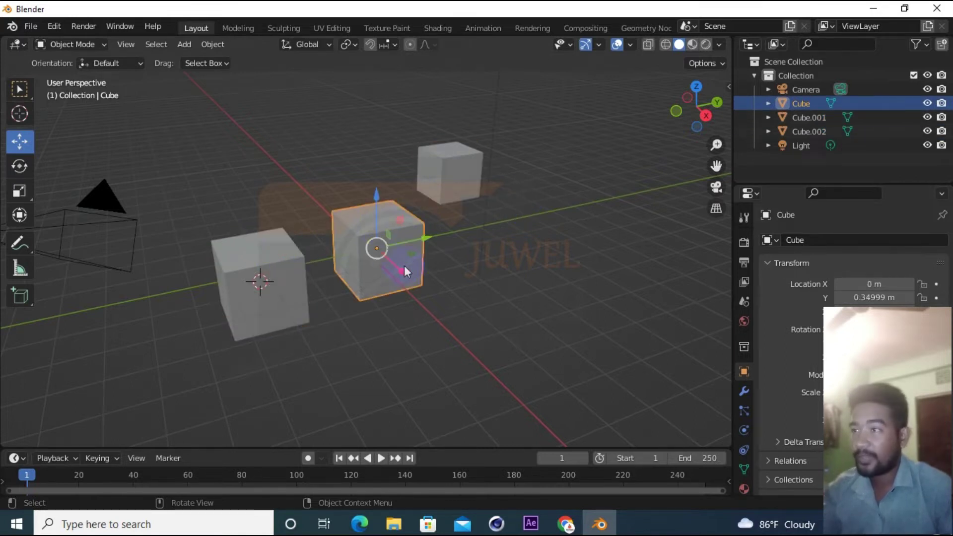
left_click_drag(409, 268, 485, 248)
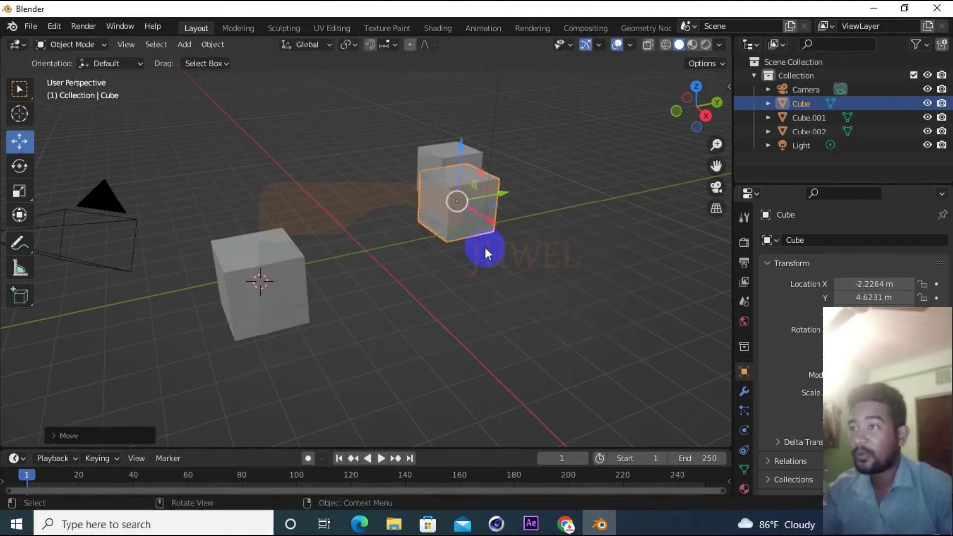
left_click_drag(497, 189, 436, 218)
left_click(268, 278)
- Freely rotate the farthest cube and the cube nearest the camera object with the Rotate tool
left_click(14, 169)
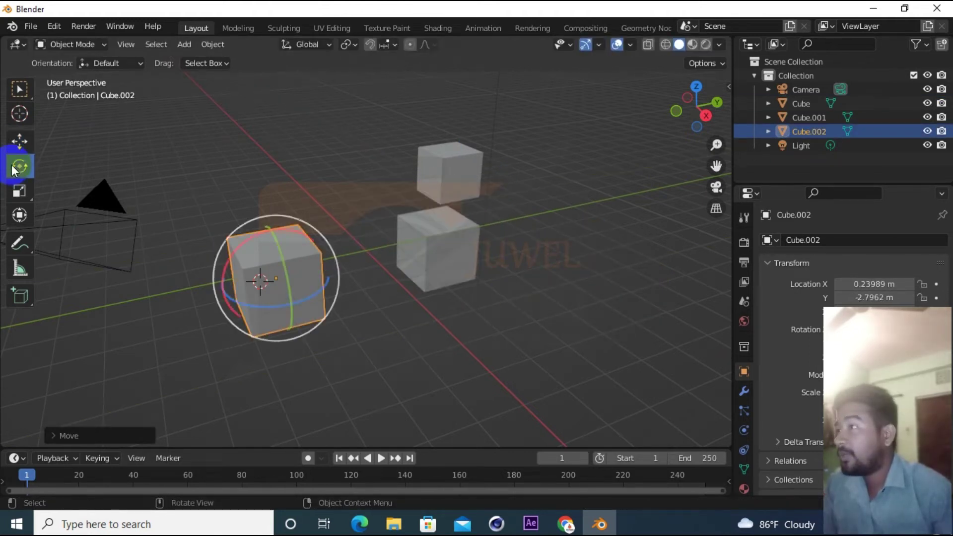
left_click(453, 173)
left_click_drag(452, 174, 405, 158)
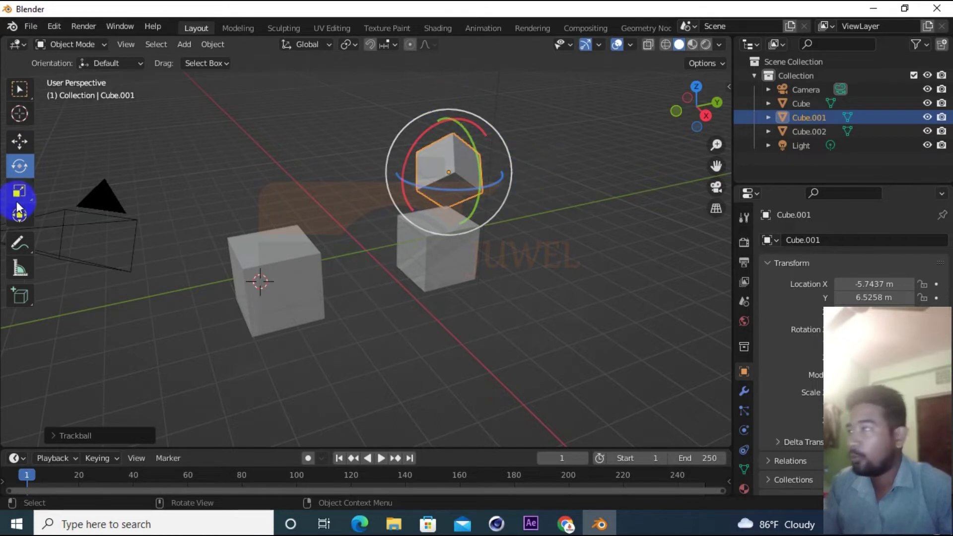
left_click(268, 274)
left_click_drag(255, 276, 233, 239)
- Try rotating the middle cube and the cube nearest the camera again, switch to the Scale tool and undo those rotations
left_click(471, 243)
left_click(262, 270)
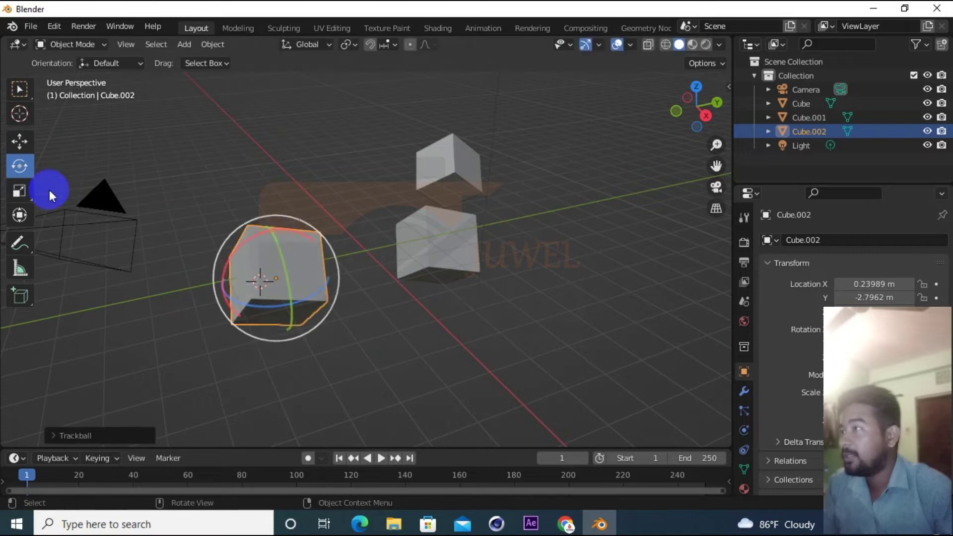
left_click(19, 192)
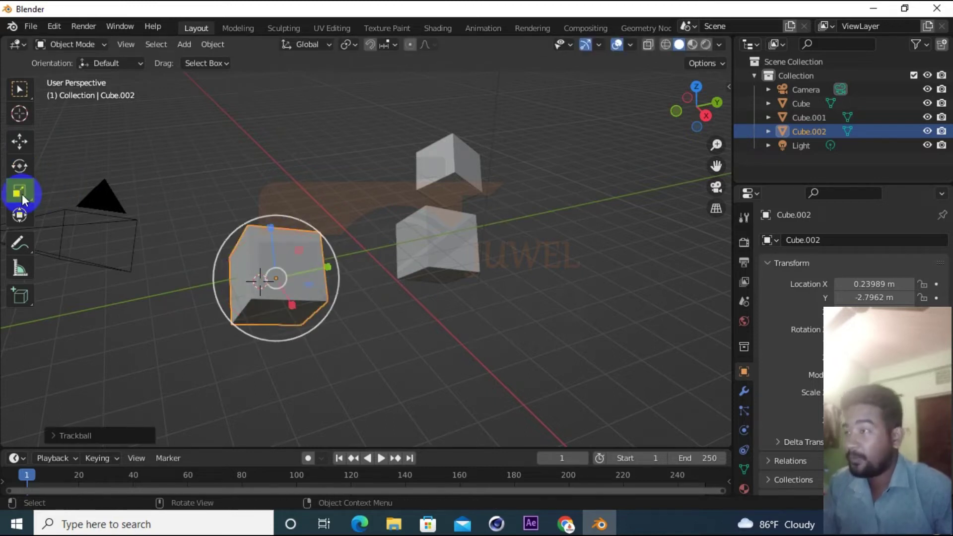
key("ctrl+z")
key("ctrl+z")
key("ctrl+z")
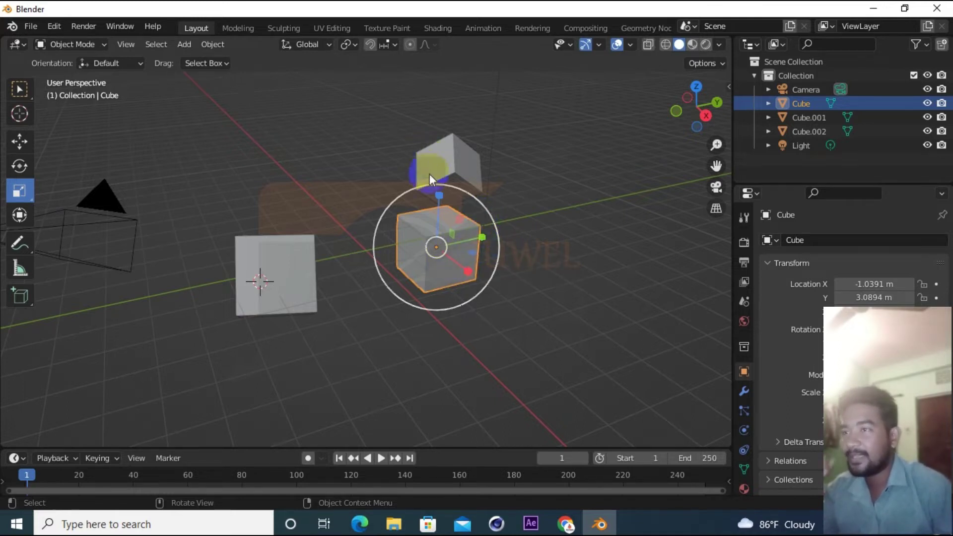
- Scale the middle cube along its X, Y and Z axes into a long, wide, flat slab
left_click_drag(468, 274, 495, 319)
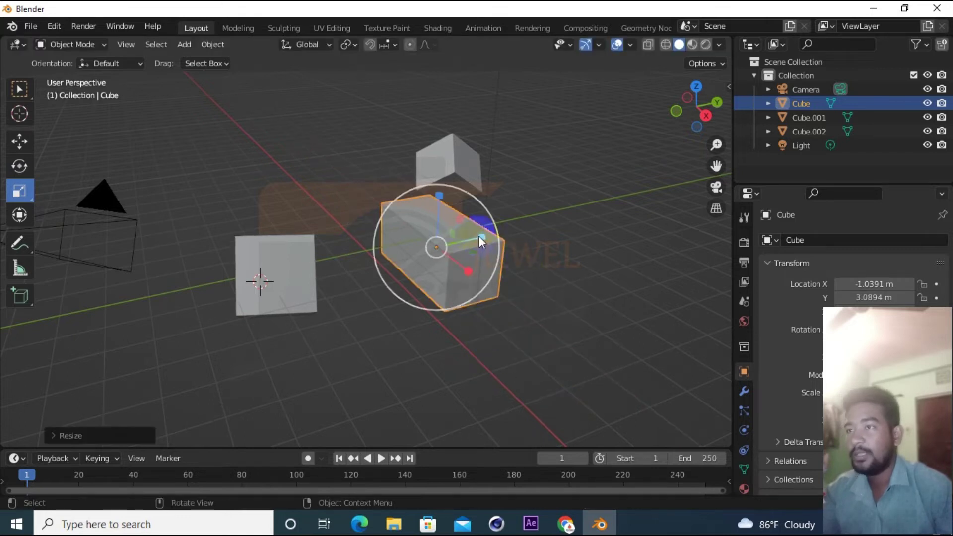
left_click_drag(485, 241, 588, 263)
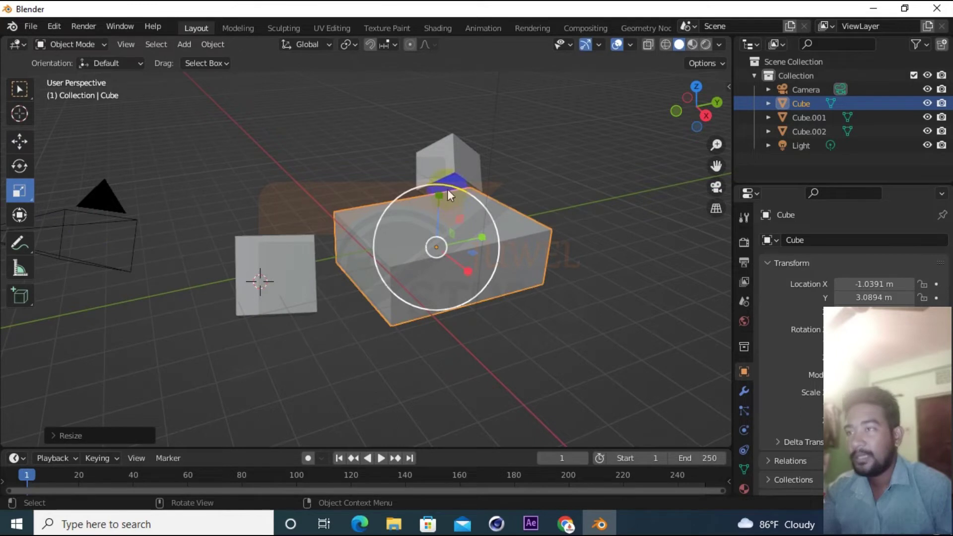
mouse_move(436, 192)
left_mouse_down()
mouse_move(436, 228)
mouse_move(447, 138)
mouse_move(440, 234)
mouse_move(461, 142)
mouse_move(451, 216)
mouse_move(444, 209)
left_mouse_up()
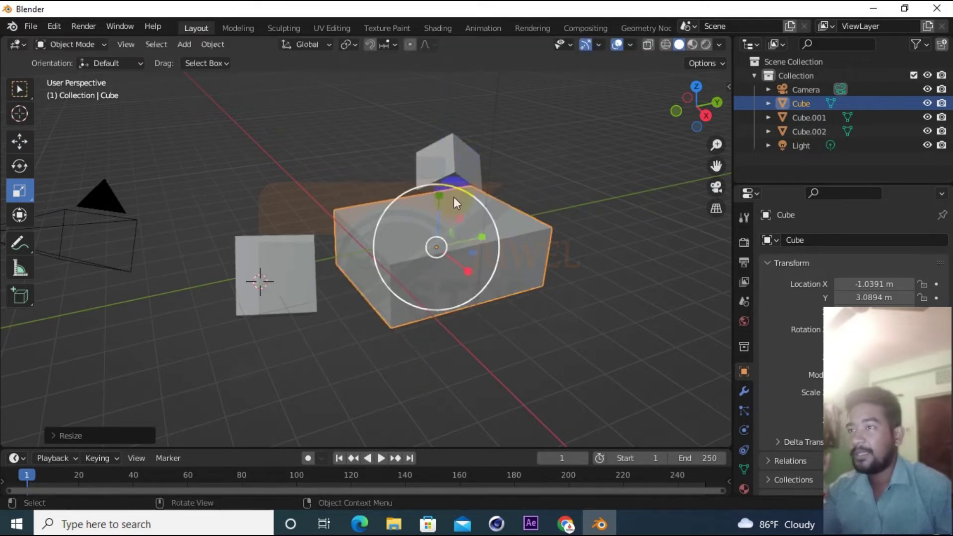
mouse_move(437, 250)
left_mouse_down()
mouse_move(400, 263)
mouse_move(440, 255)
left_mouse_up()
left_click_drag(249, 201, 163, 221)
left_click(364, 216)
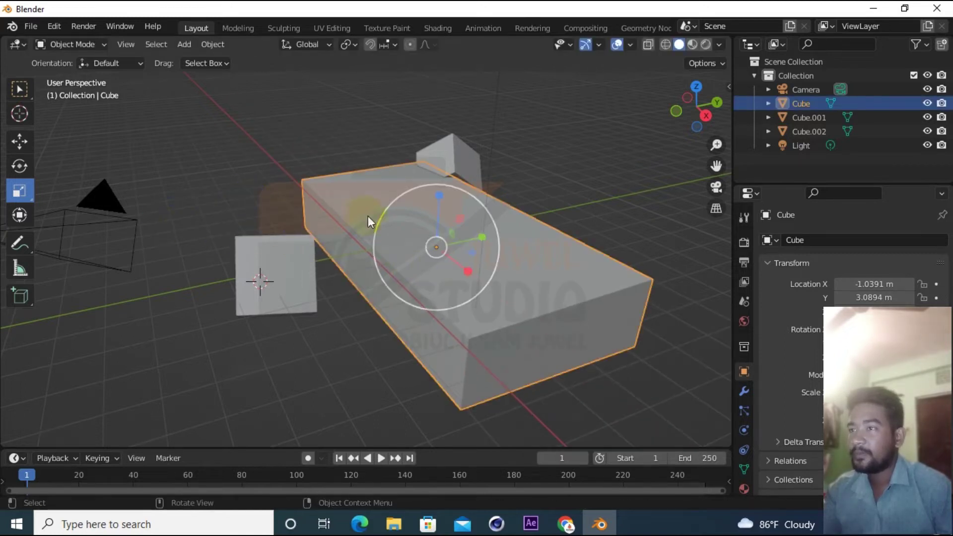
mouse_move(458, 219)
left_mouse_down()
mouse_move(491, 213)
mouse_move(422, 228)
mouse_move(451, 213)
left_mouse_up()
- Slide the flat slab along the Y axis to about 0.28 m with the Move tool
left_click(464, 157)
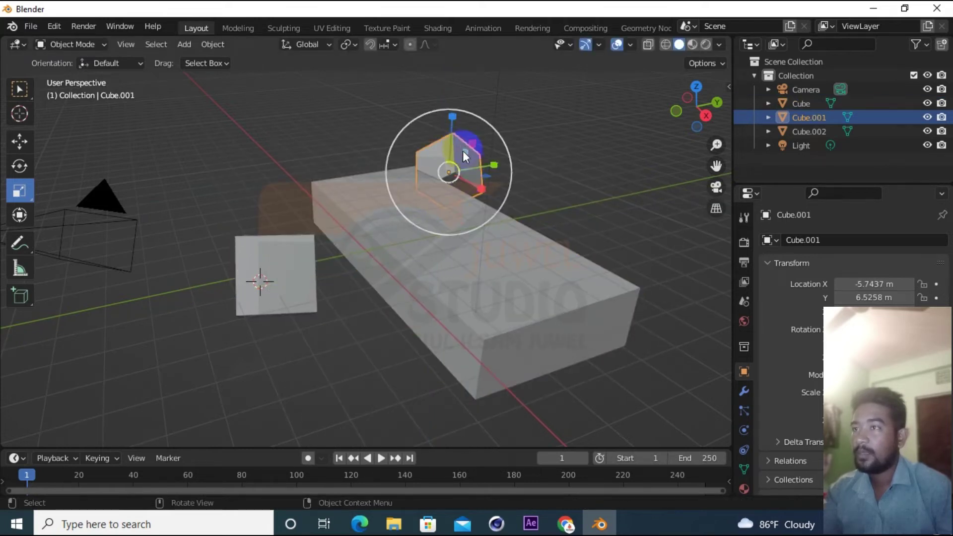
left_click(406, 225)
left_click(19, 141)
left_click_drag(471, 237, 419, 243)
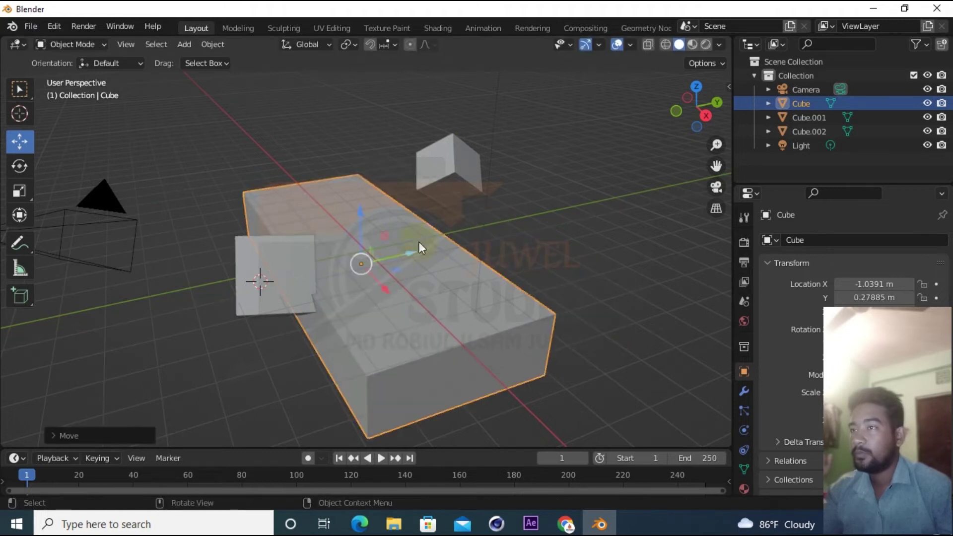
- Move the farthest cube to about X -5.52 m, Y 7.19 m, enlarge it uniformly with the Scale tool and deselect it
left_click(434, 160)
left_click_drag(452, 174, 465, 169)
left_click(19, 191)
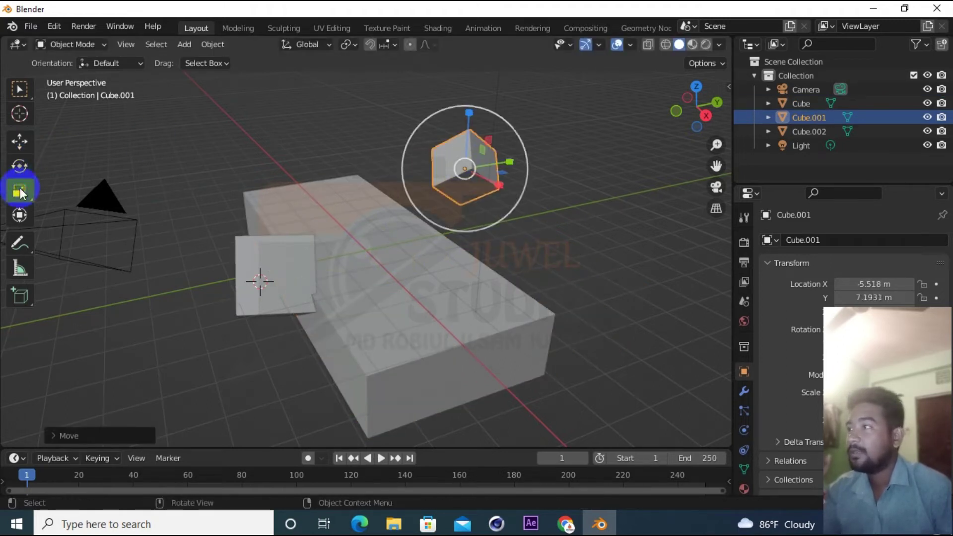
mouse_move(460, 171)
left_mouse_down()
mouse_move(501, 141)
mouse_move(457, 174)
mouse_move(370, 204)
mouse_move(470, 194)
mouse_move(440, 164)
mouse_move(447, 168)
left_mouse_up()
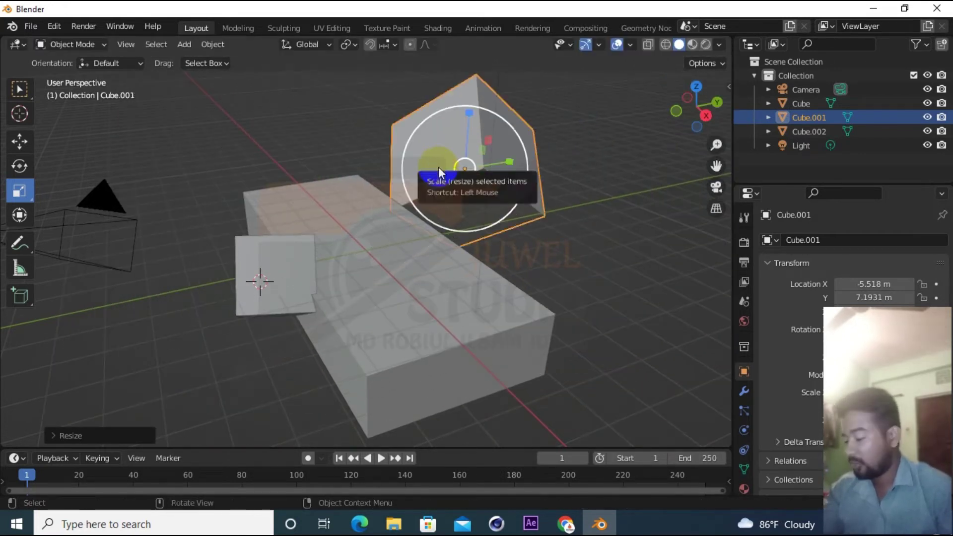
left_click(567, 249)
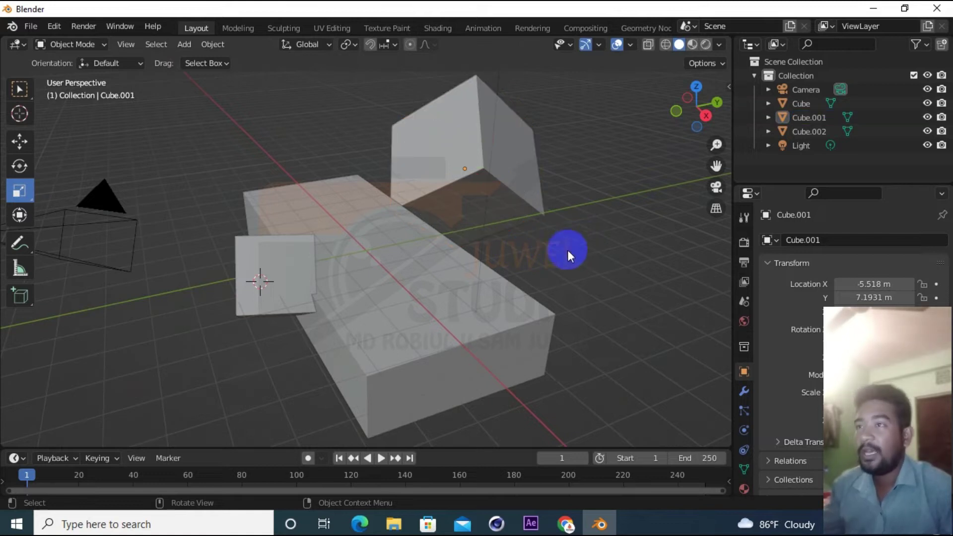
- Scale the cube nearest the camera object down uniformly to about 0.83
left_click(297, 258)
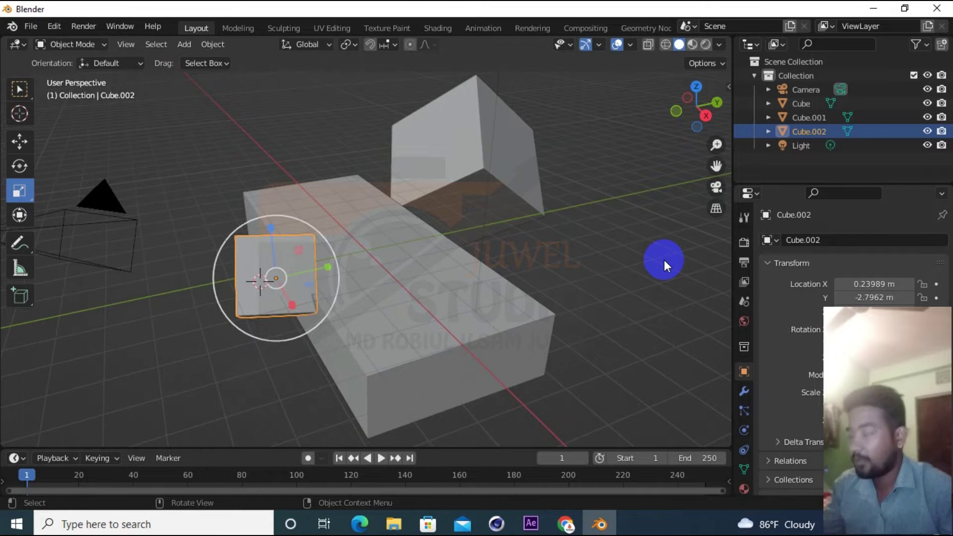
key("s")
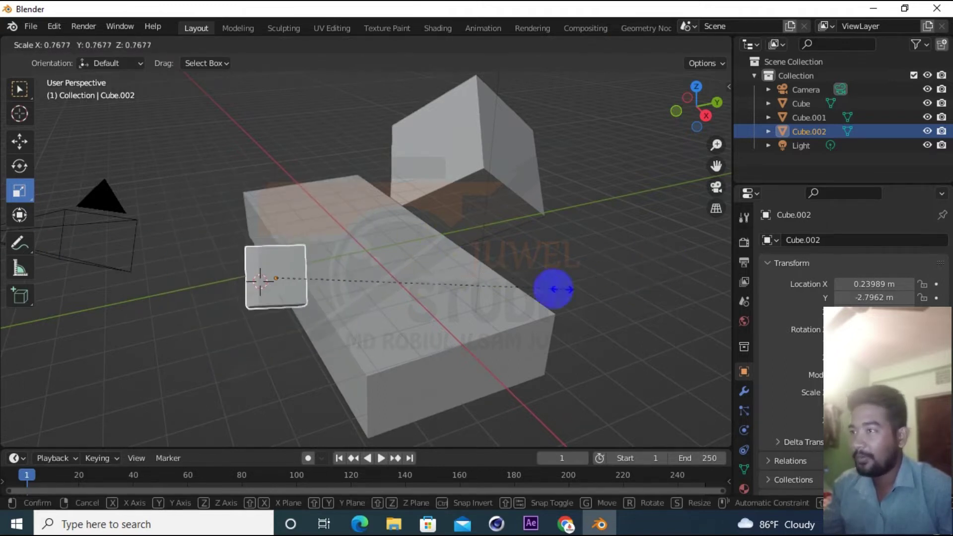
right_click(230, 259)
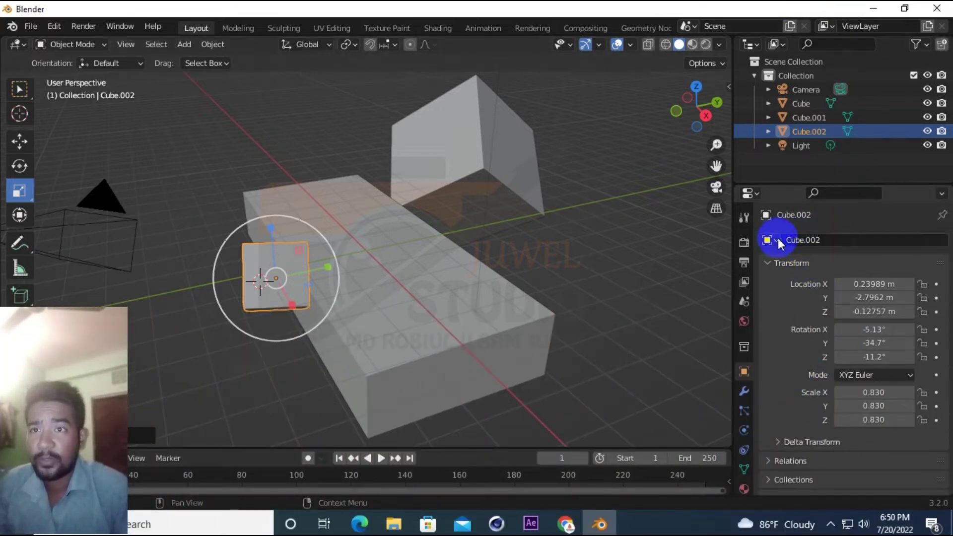
- Examine the Scale tool's options and the scene's render settings from Sampling to Color Management
left_click(746, 218)
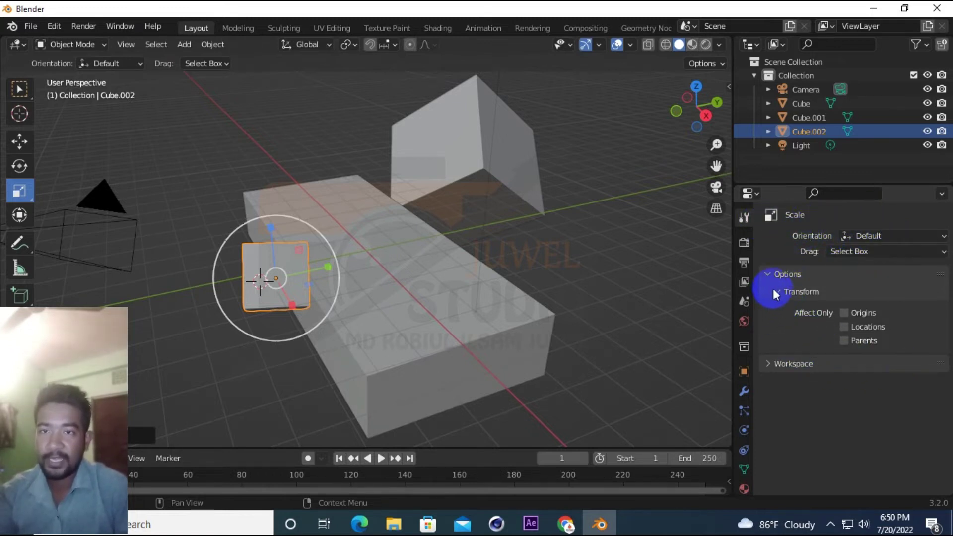
left_click(770, 272)
left_click(743, 242)
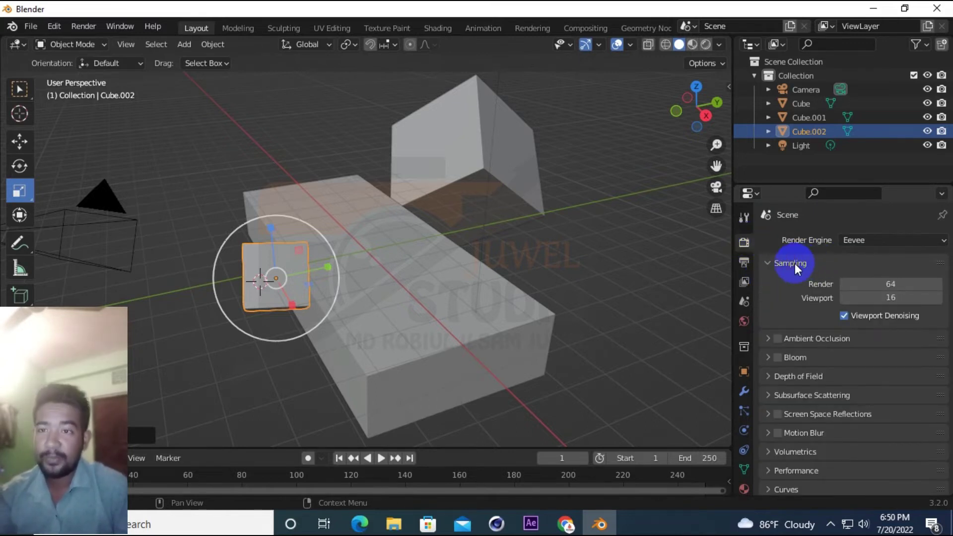
scroll(794, 263, "down", 5)
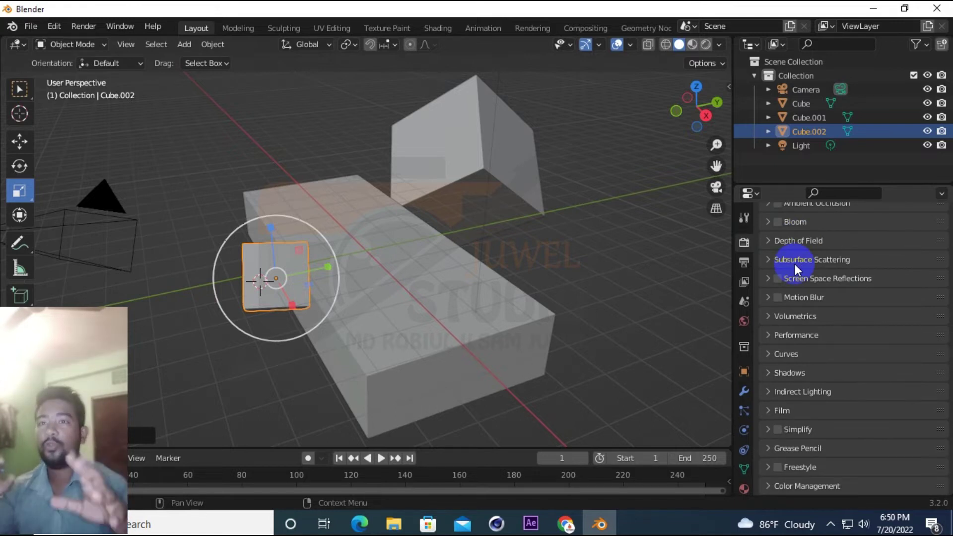
scroll(794, 264, "up", 5)
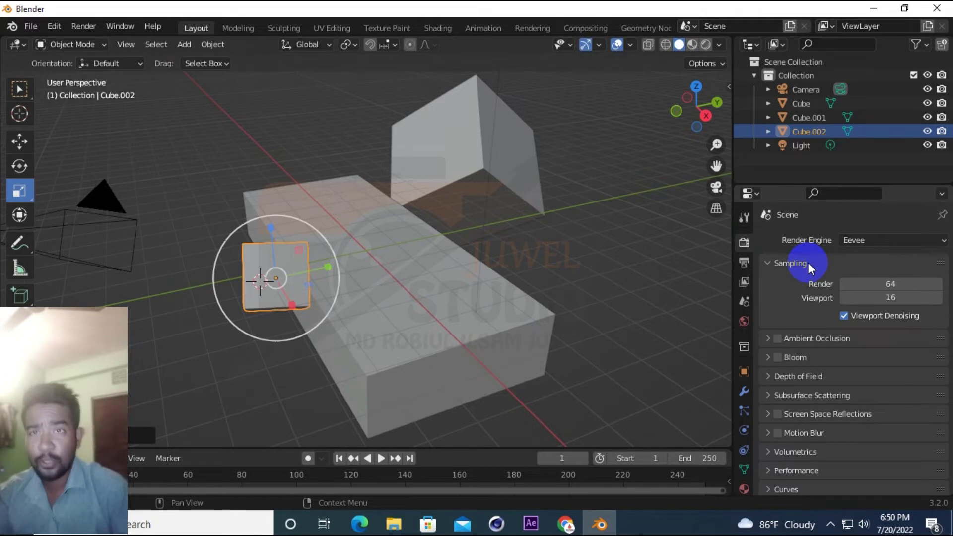
- Switch the render engine to Cycles and back to Eevee
left_click(888, 238)
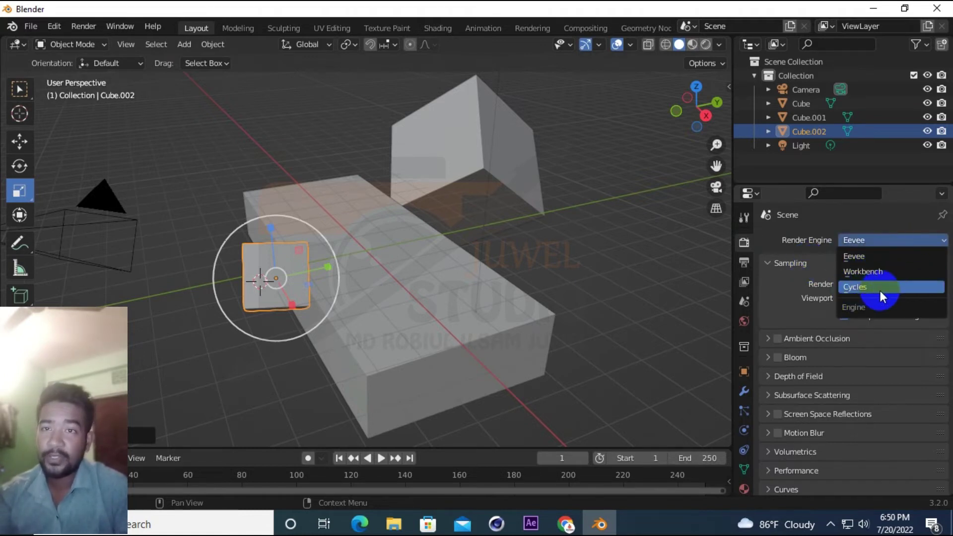
left_click(887, 263)
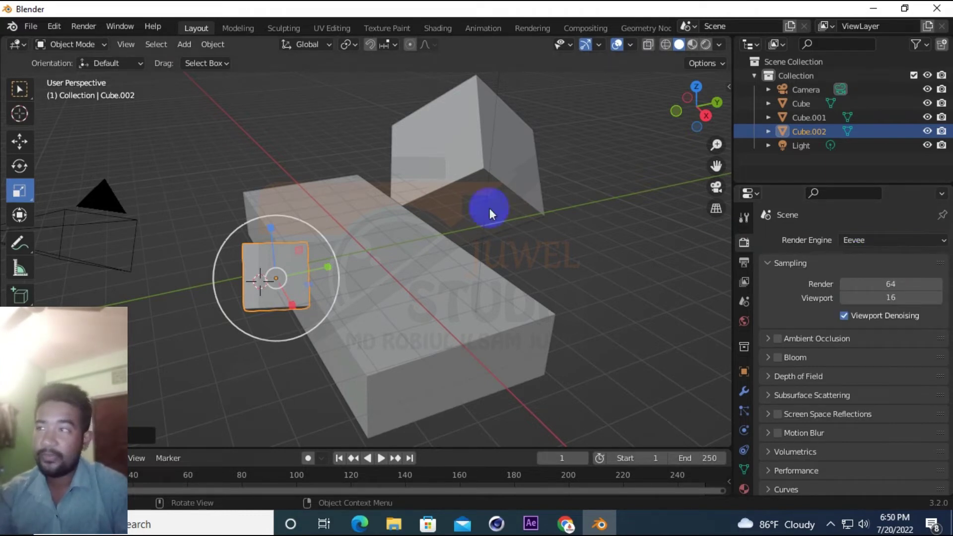
left_click(899, 240)
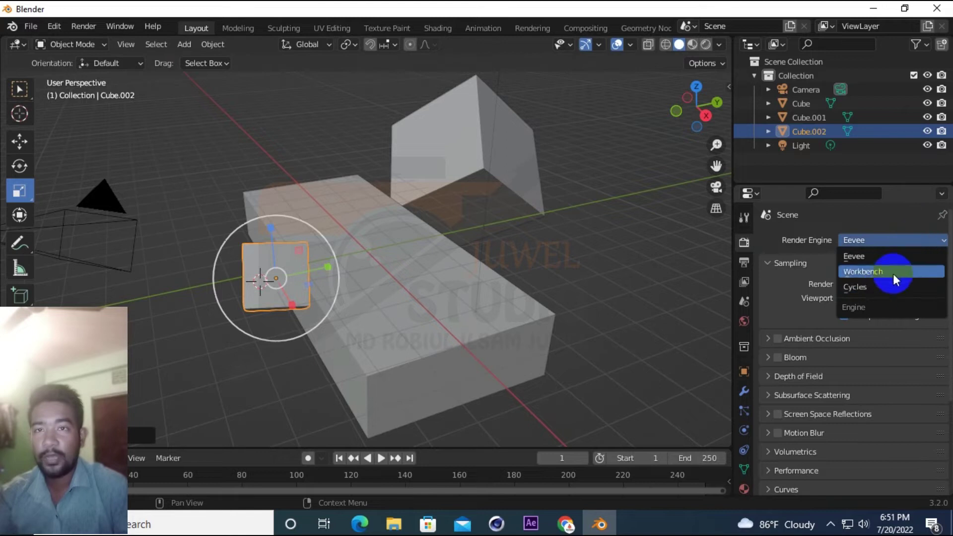
left_click(882, 291)
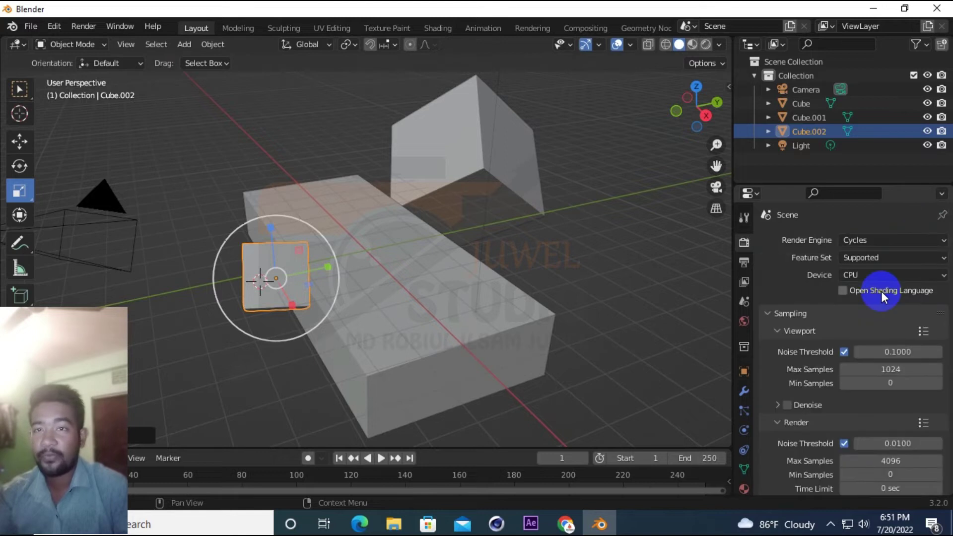
left_click(873, 238)
left_click(871, 256)
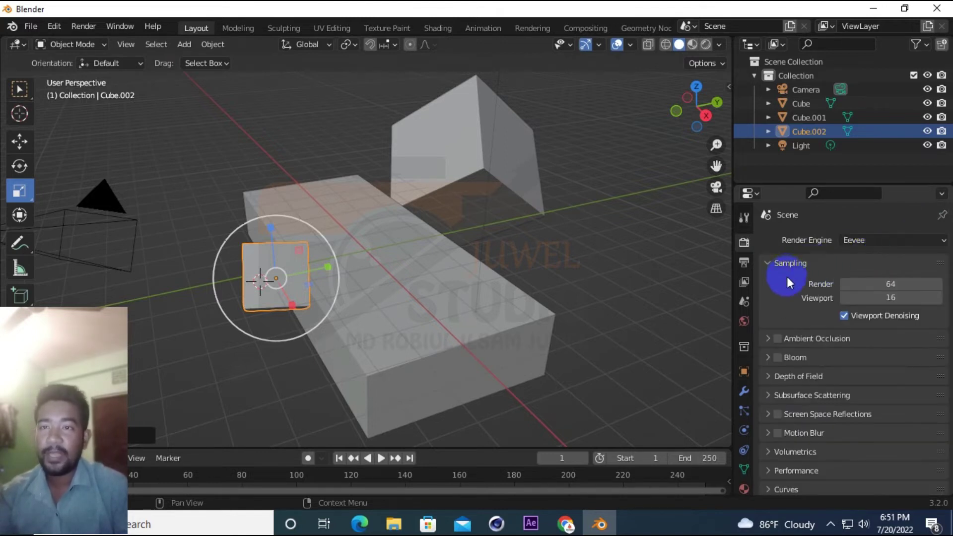
- Examine the remaining Eevee render settings and the output settings for resolution, frame range and file format
scroll(787, 278, "down", 3)
scroll(790, 337, "down", 3)
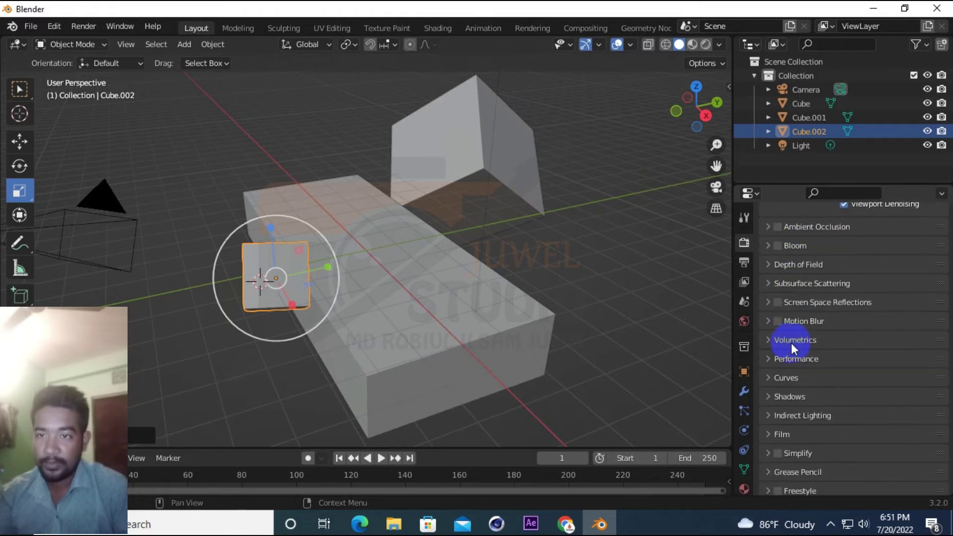
scroll(791, 341, "down", 1)
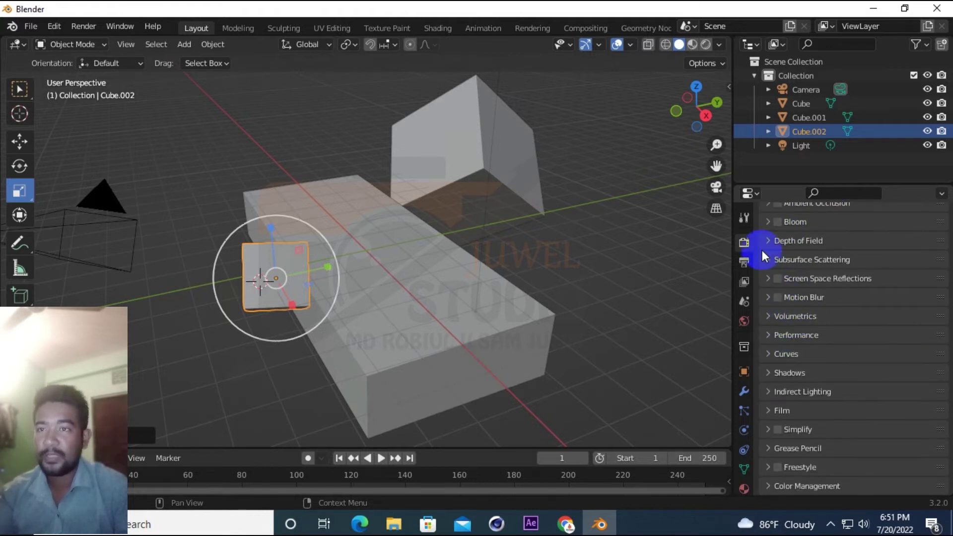
left_click(744, 263)
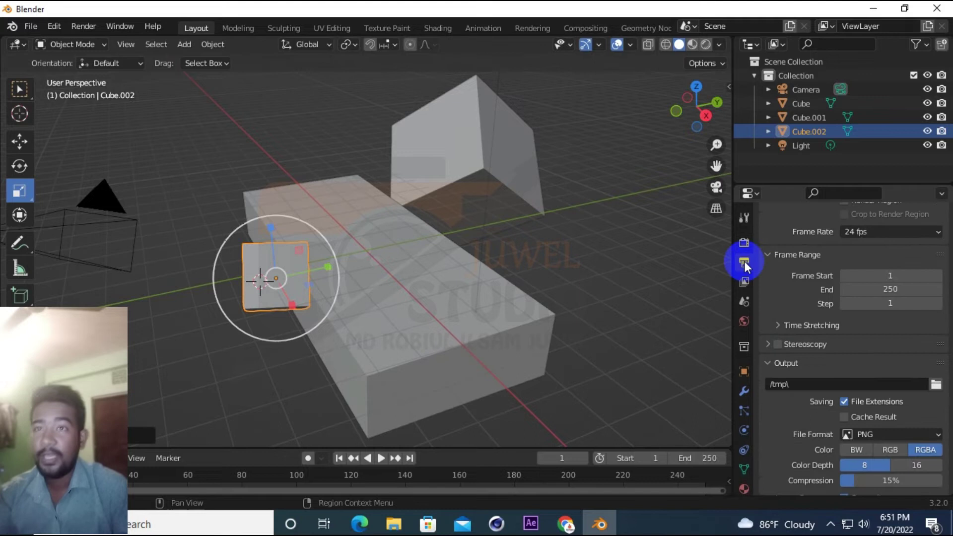
scroll(804, 250, "up", 6)
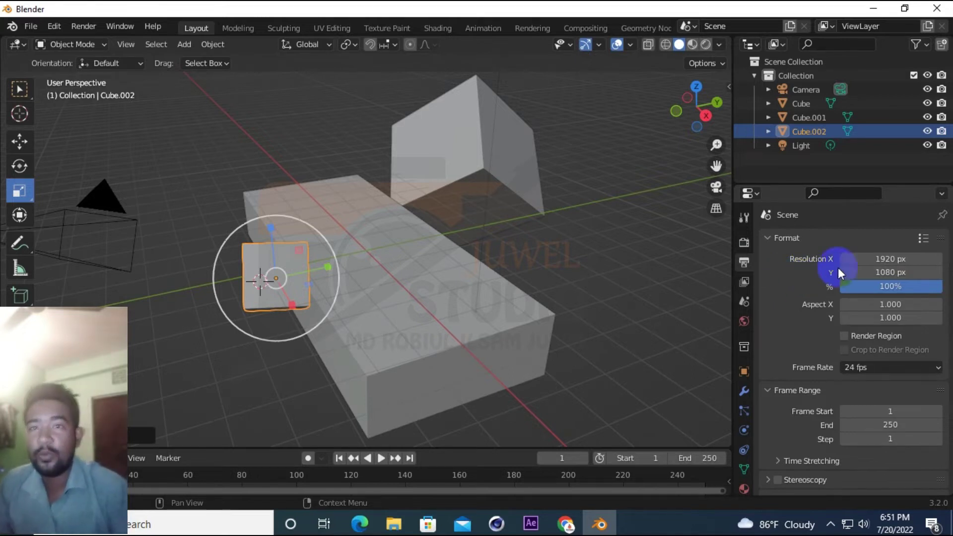
scroll(789, 368, "down", 5)
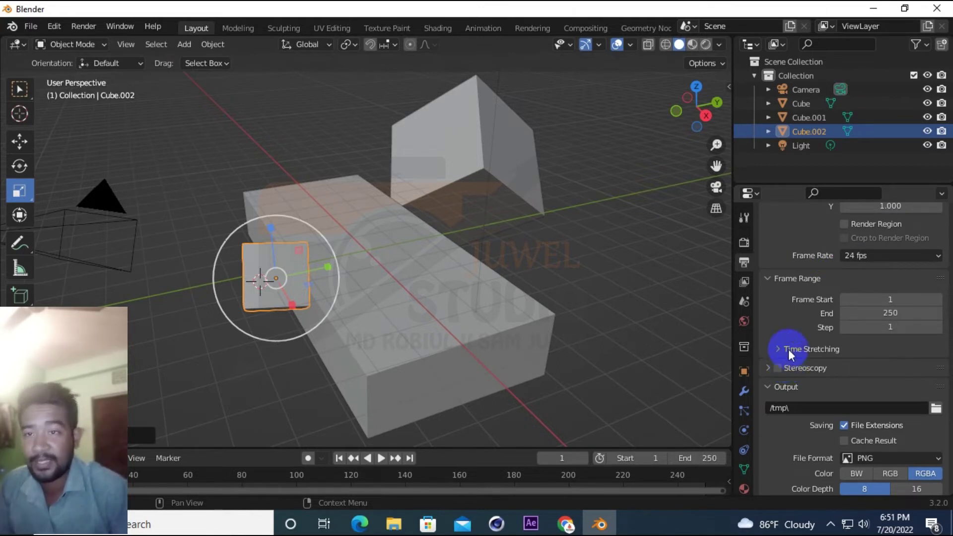
scroll(819, 311, "down", 5)
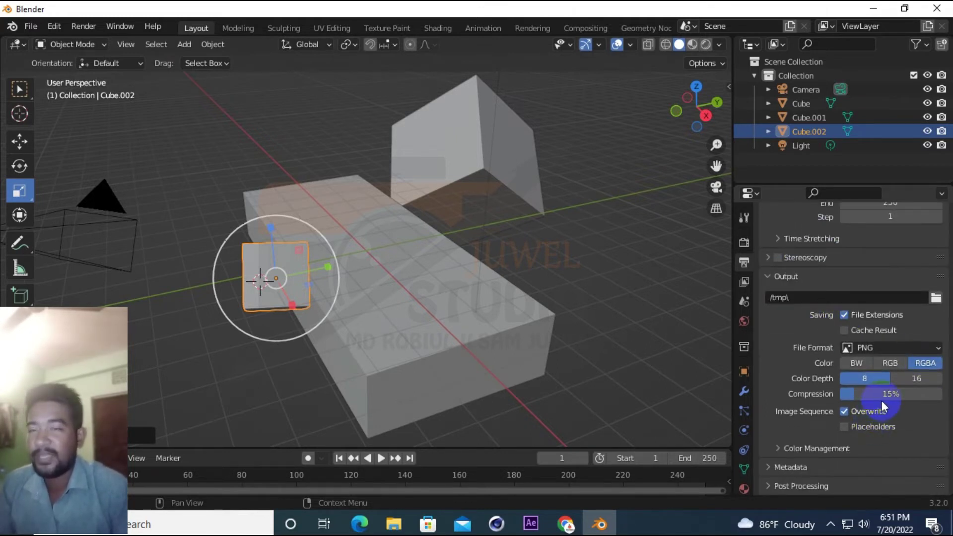
- Examine the view layer, world and collection properties, box-select the three cubes and the light, and clear the selection
left_click(738, 286)
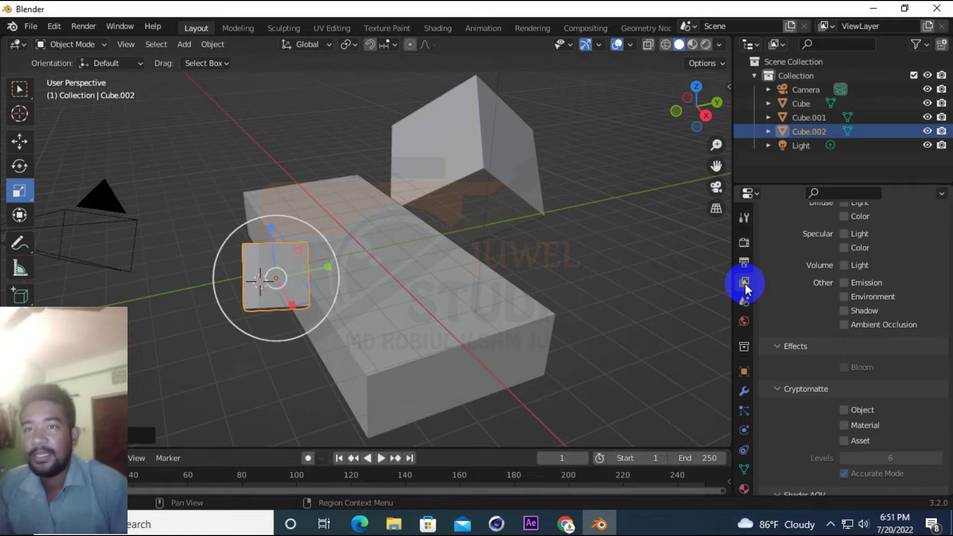
left_click(744, 320)
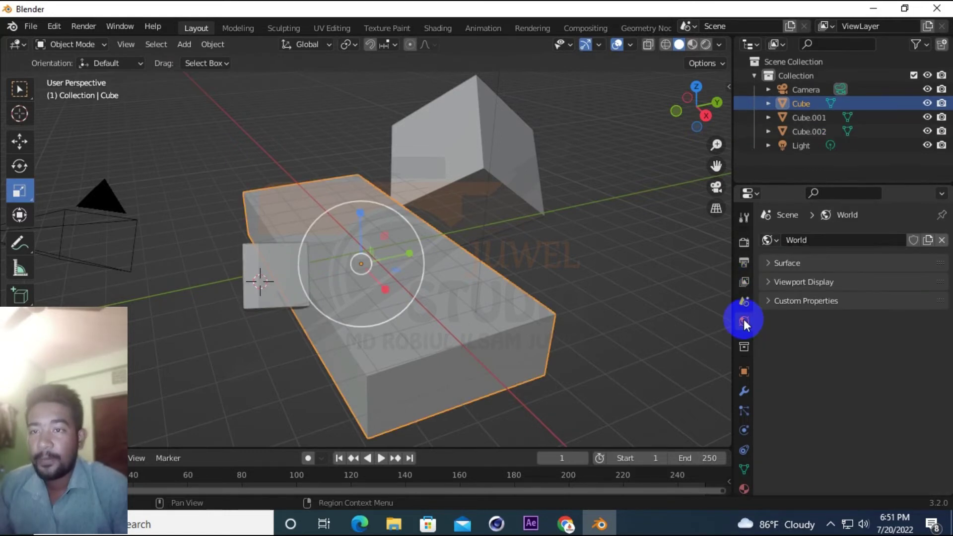
left_click(744, 348)
left_click_drag(769, 236, 767, 273)
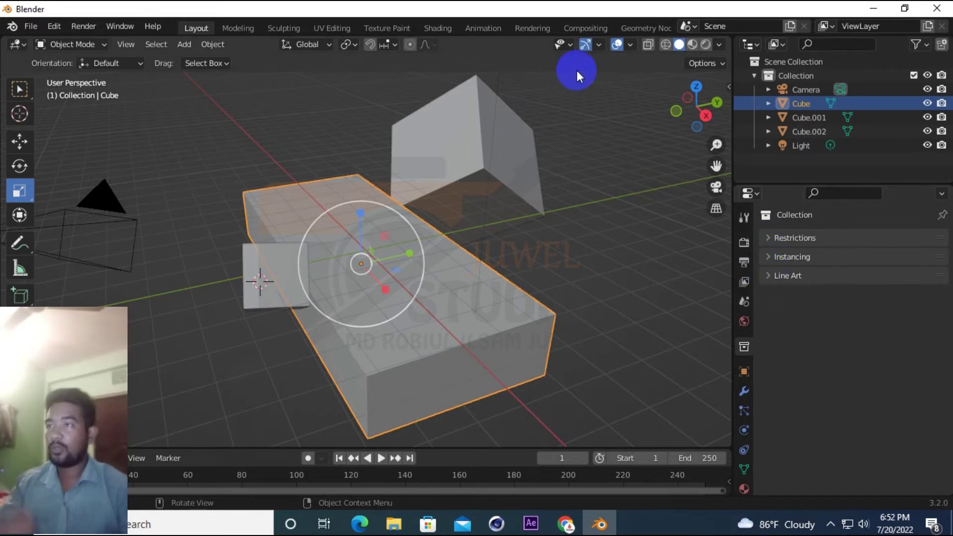
left_click_drag(586, 84, 238, 393)
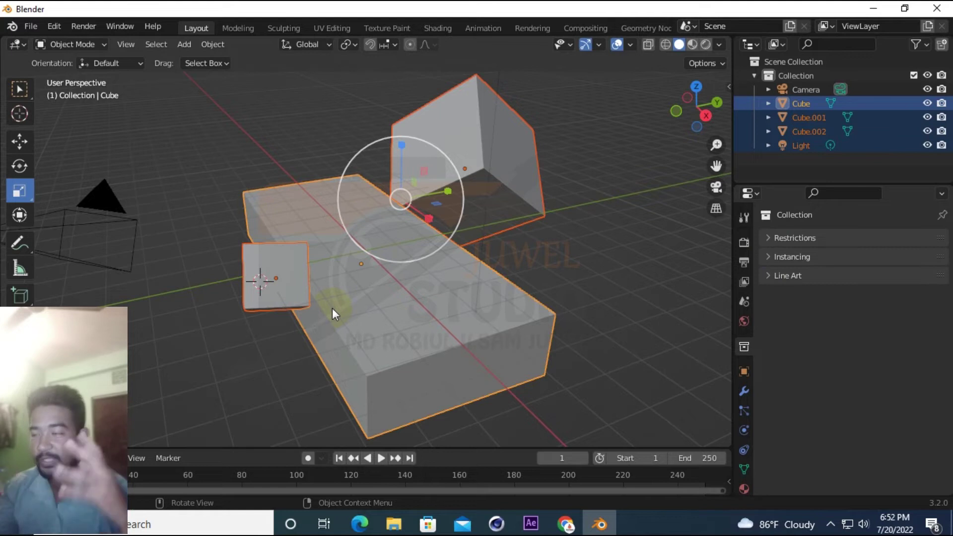
left_click(764, 163)
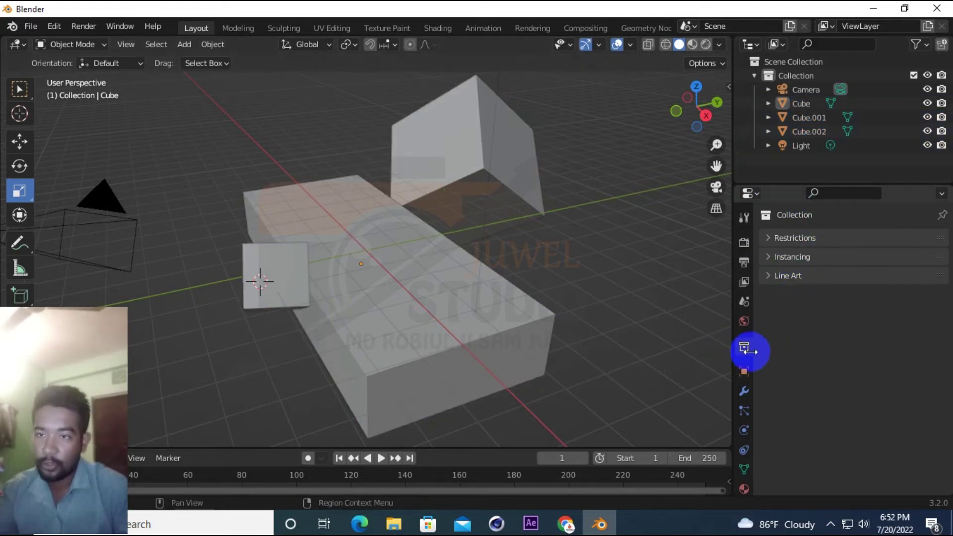
- Examine the slab's object properties, collapsing its transform values and checking its relations settings
left_click(746, 373)
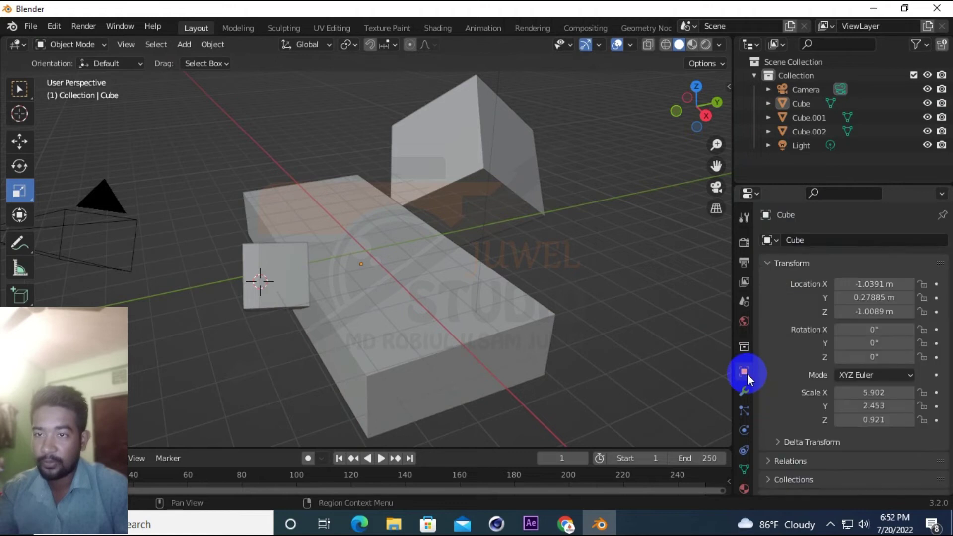
left_click(770, 262)
left_click(765, 279)
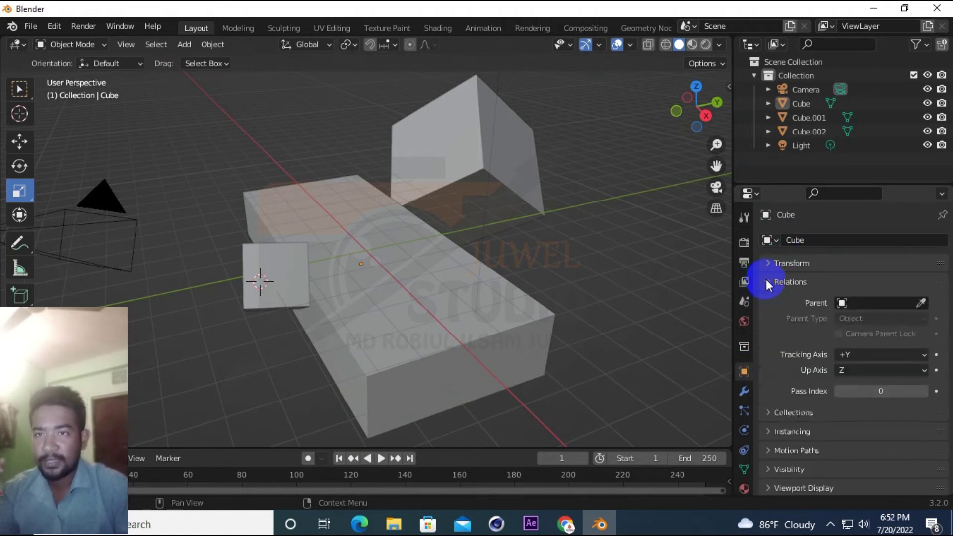
left_click(767, 282)
- Browse the modifiers available for the slab, from Array and Bevel to Subdivision Surface
left_click(745, 392)
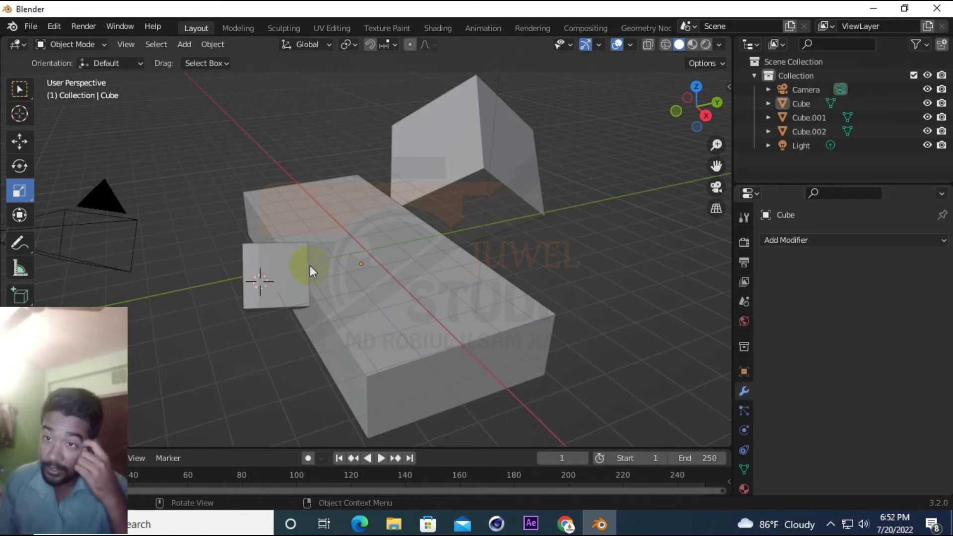
left_click(803, 241)
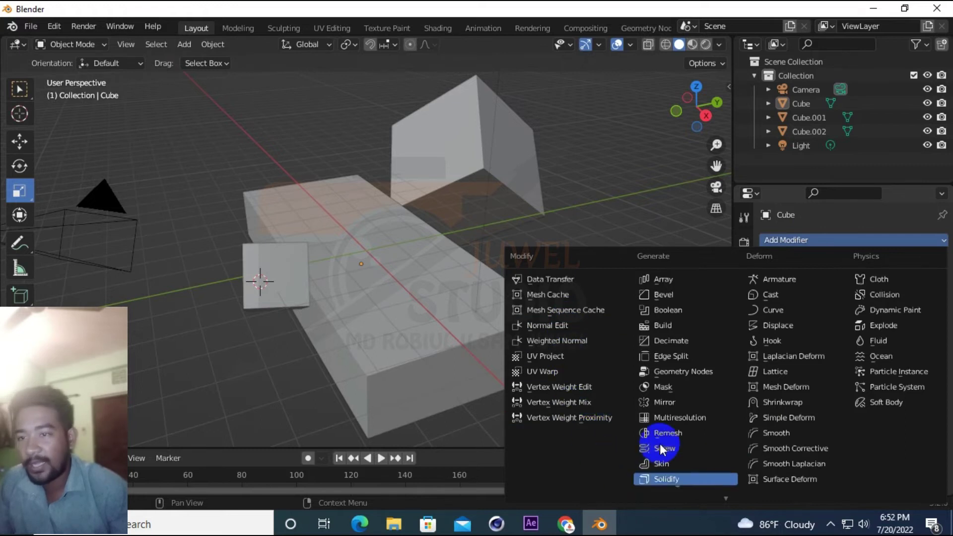
scroll(661, 444, "down", 3)
scroll(665, 378, "up", 2)
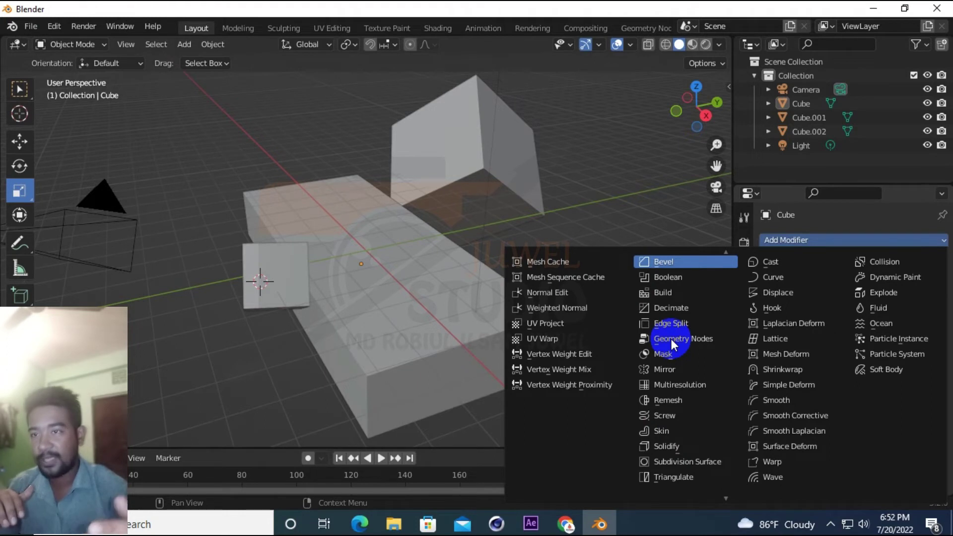
left_click(671, 339)
- Examine the slab's particle and physics properties
left_click(744, 409)
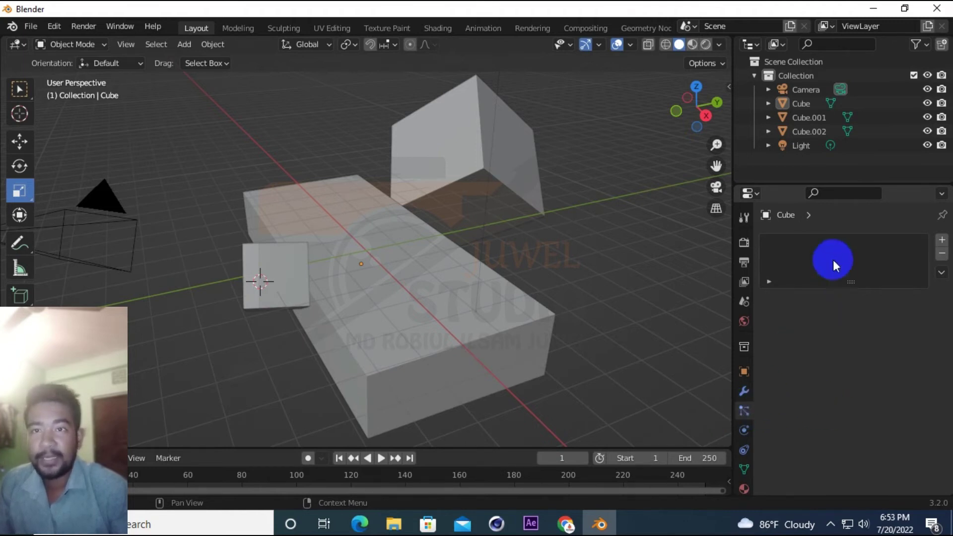
left_click(745, 431)
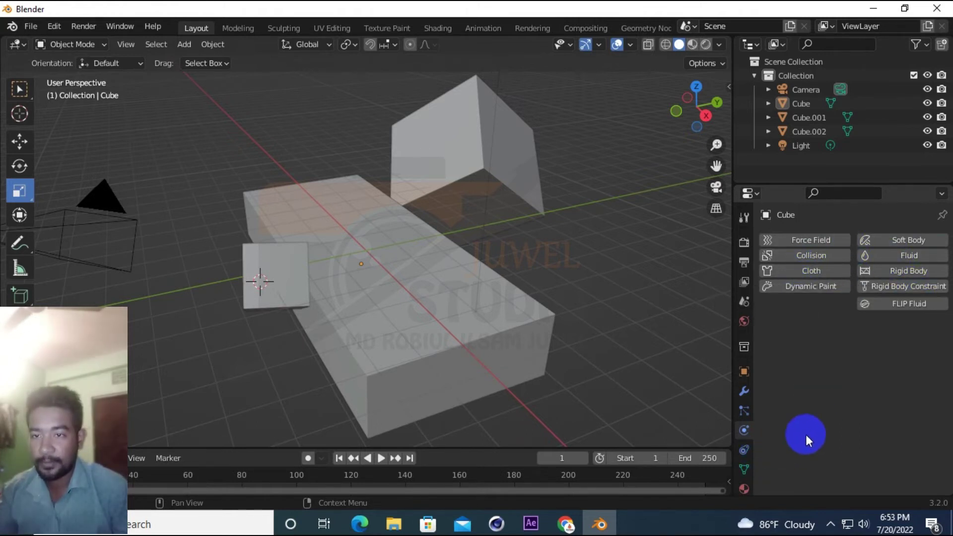
- Examine the slab's constraint, material surface and brush texture properties
left_click(745, 449)
scroll(746, 448, "down", 2)
left_click(745, 454)
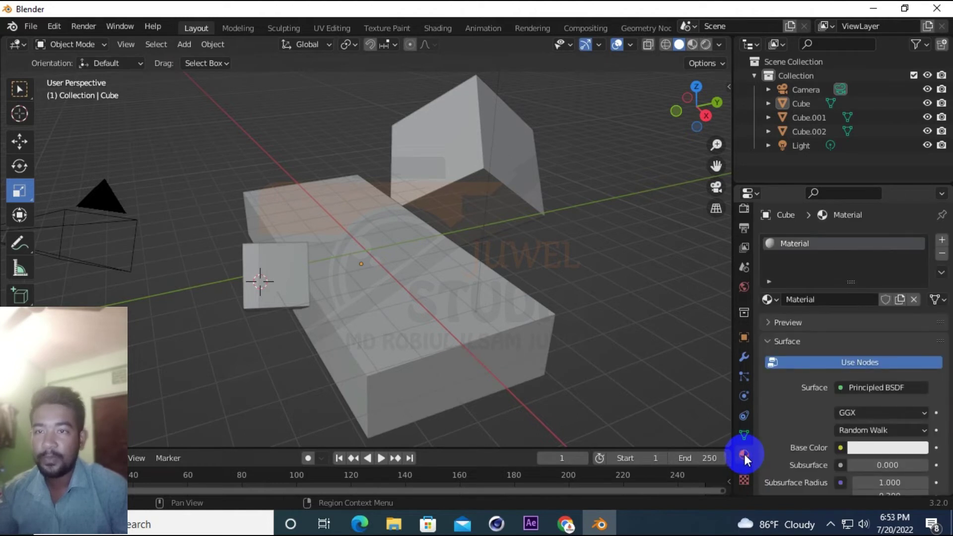
left_click(808, 244)
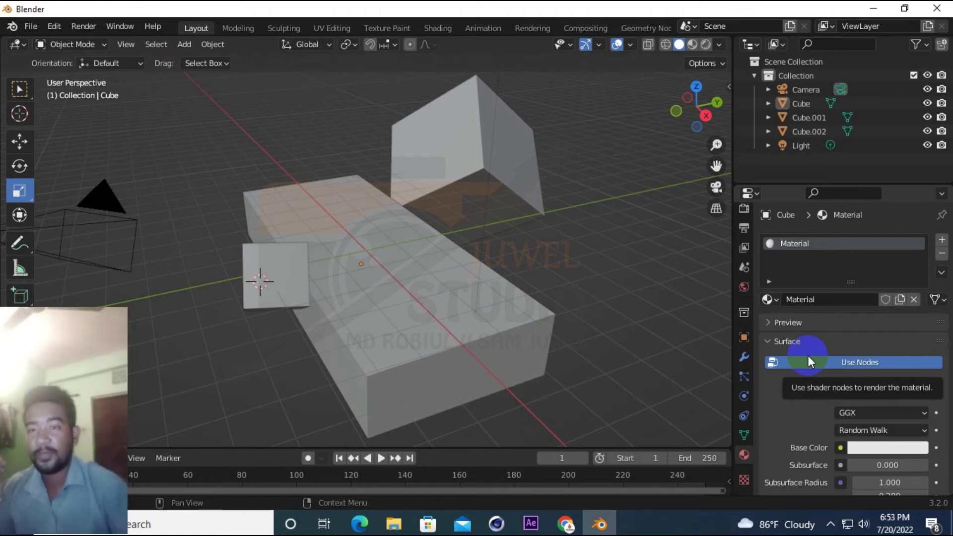
scroll(786, 412, "down", 5)
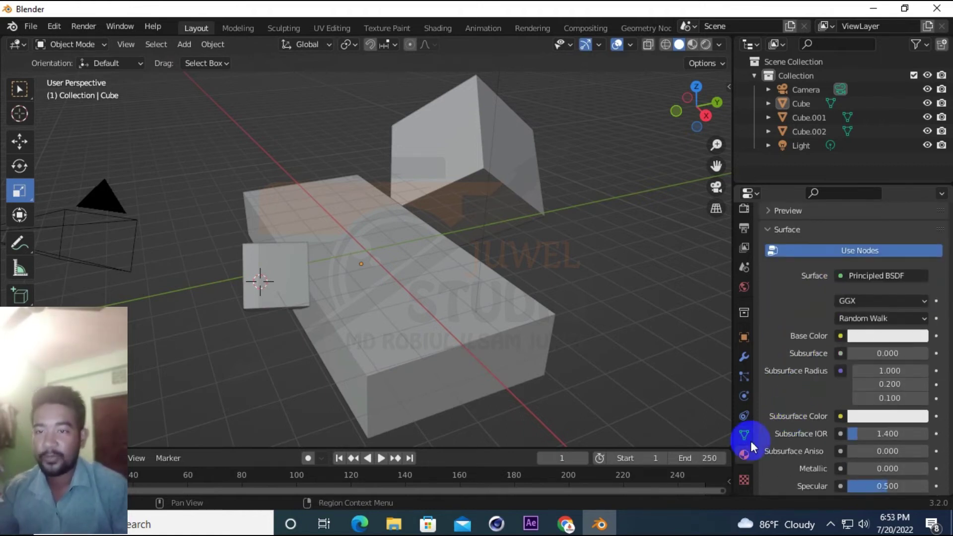
left_click(744, 477)
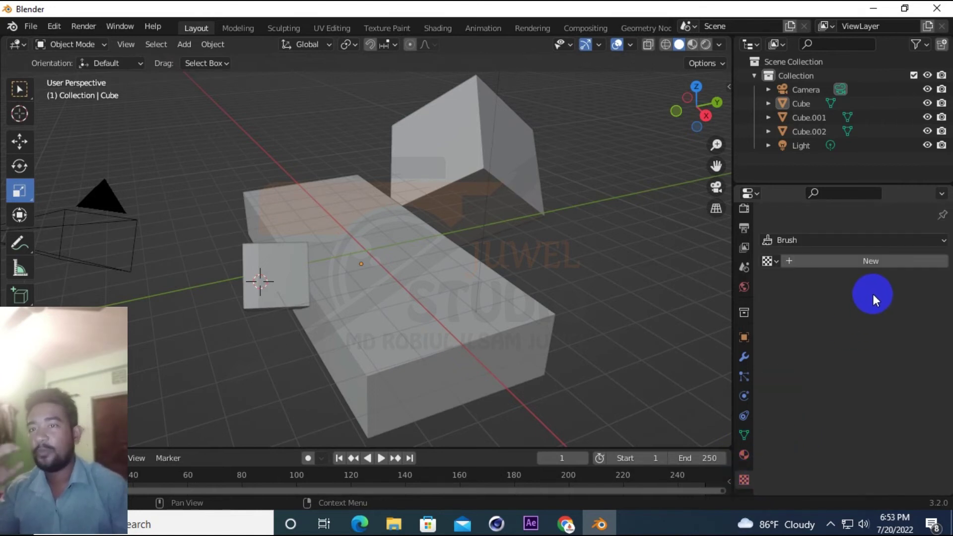
- Enlarge the timeline area, try playback and scrubbing to frame 83, and return the playhead to frame 0
left_click_drag(513, 448, 512, 413)
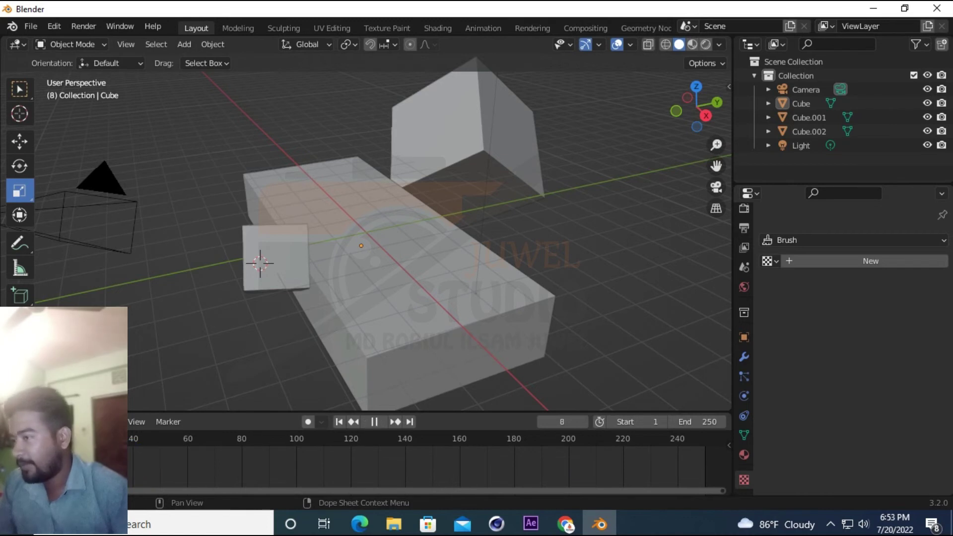
left_click_drag(321, 447, 250, 444)
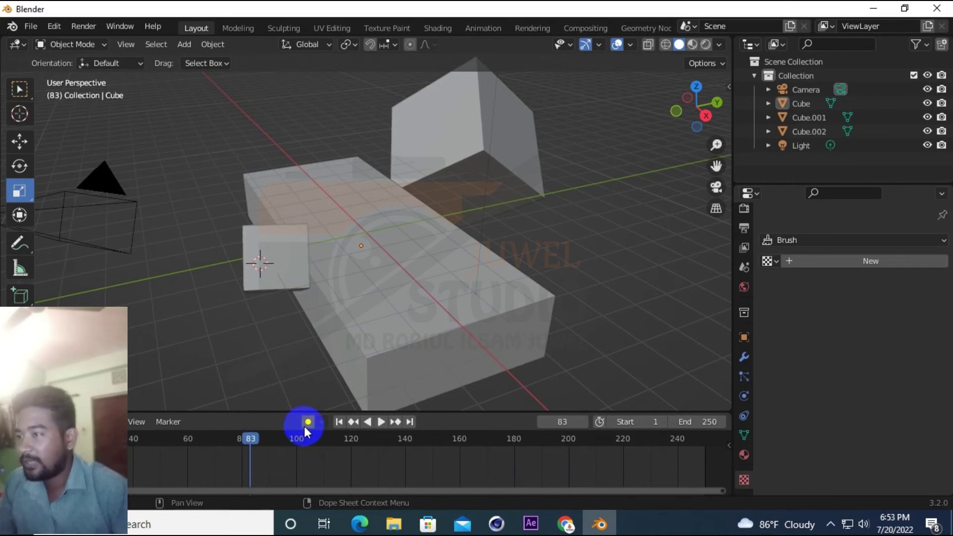
key("space")
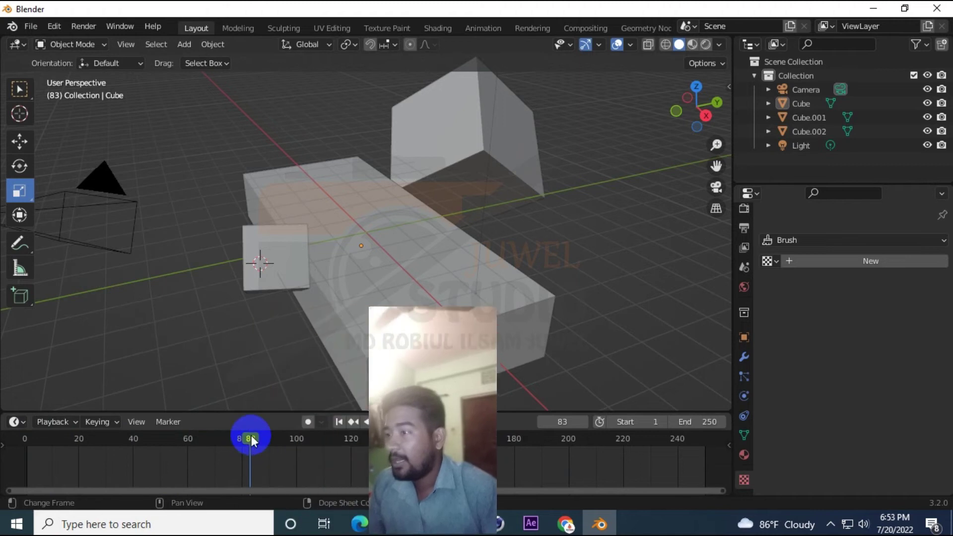
left_click(78, 449)
left_click_drag(78, 453, 9, 470)
key("space")
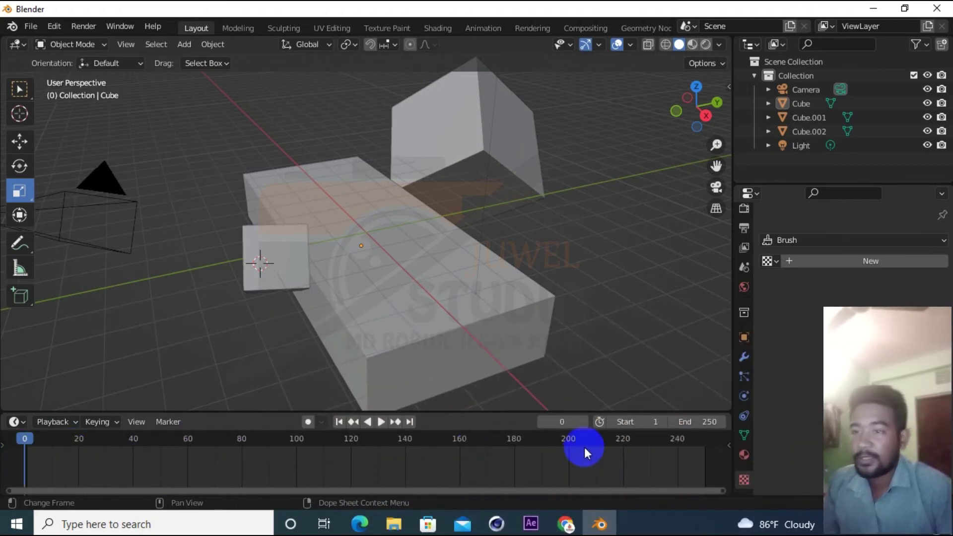
- Check the start and end frame settings, jump to frame 172 and play the timeline to frame 182
double_click(645, 423)
left_click(697, 421)
left_click(493, 446)
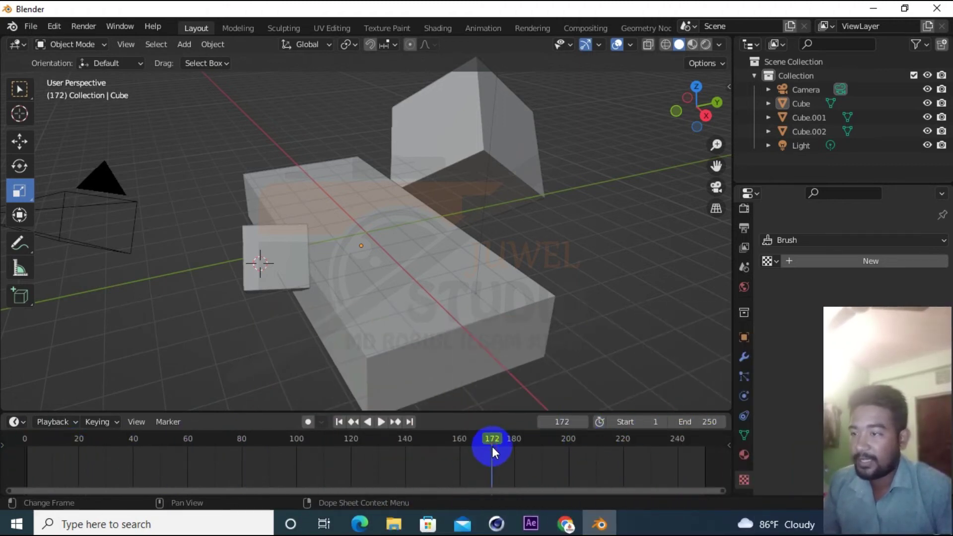
key("space")
key("space")
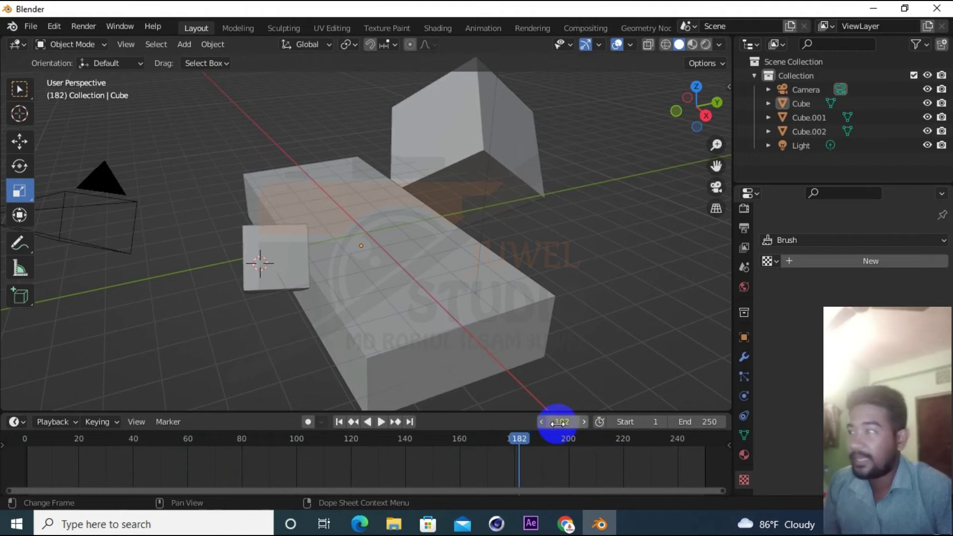
- Move the small cube away from the slab toward the camera and delete it together with the tilted cube
left_click(276, 258)
key("shift+space")
key("g")
left_click_drag(276, 258, 202, 266)
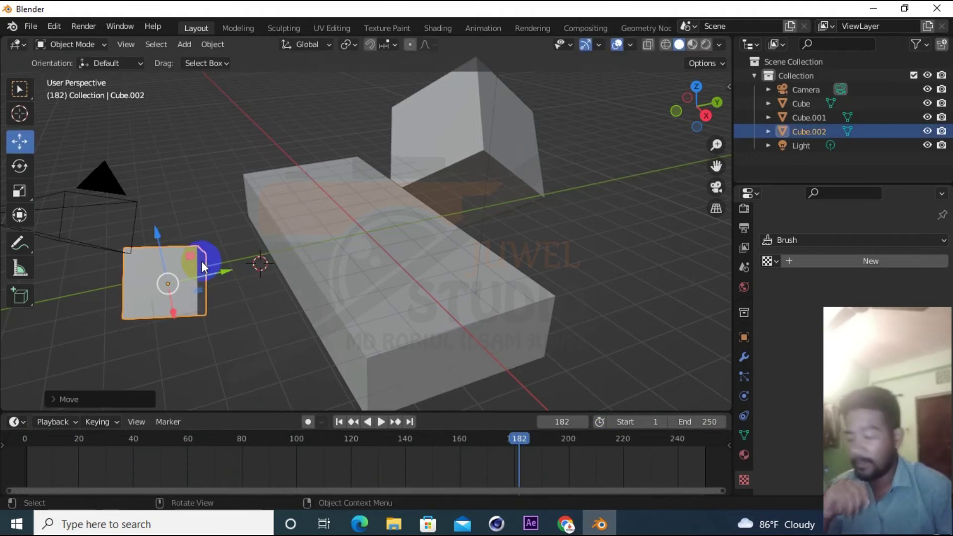
key("Delete")
left_click(479, 136)
key("Delete")
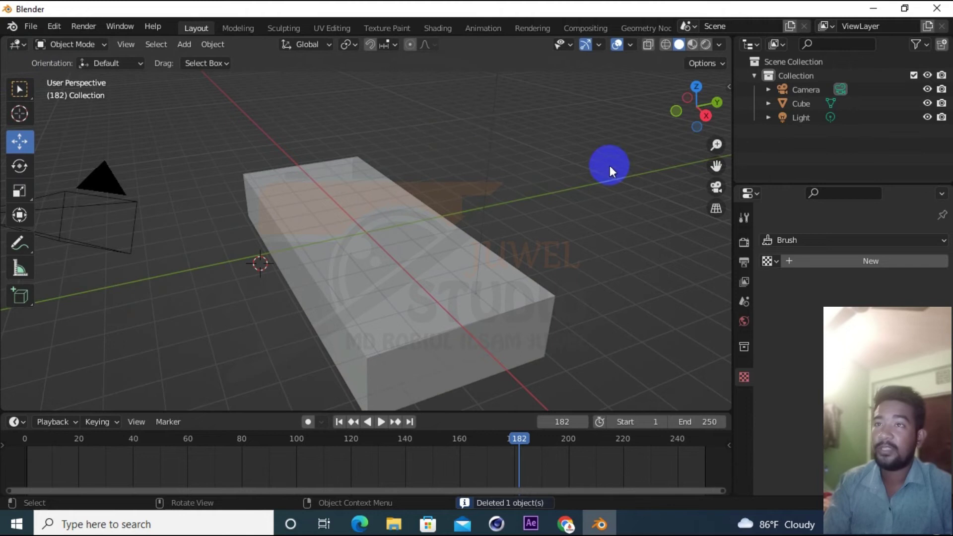
- Delete the light and the camera from the scene
scroll(610, 165, "down", 4)
left_click(416, 156)
key("Delete")
left_click(295, 221)
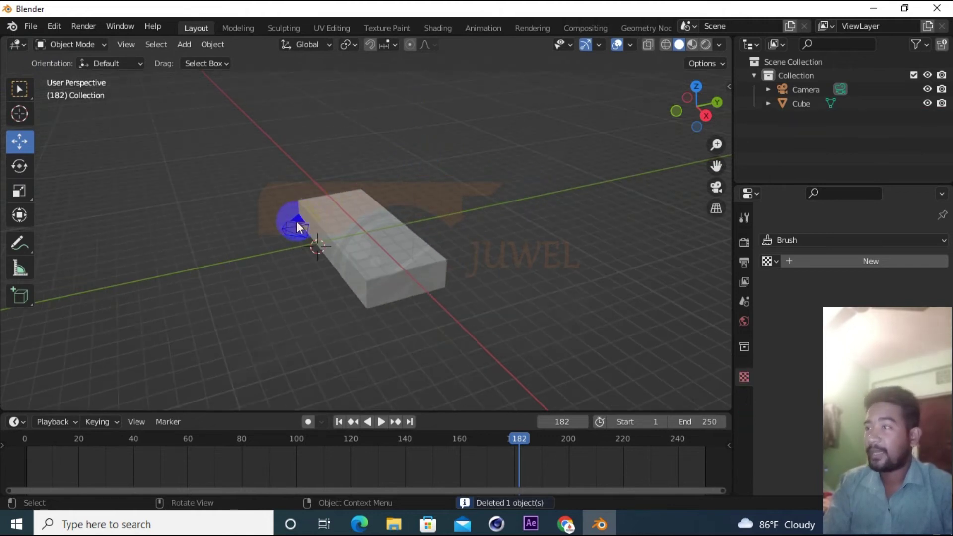
key("Delete")
scroll(323, 204, "up", 4)
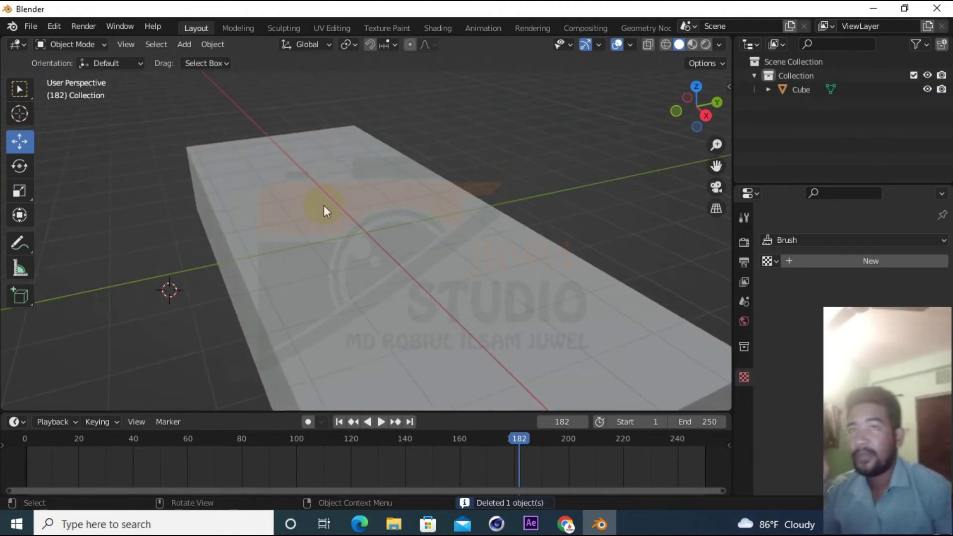
- Select the slab and scale it freehand into a shorter, thicker block
left_click(804, 91)
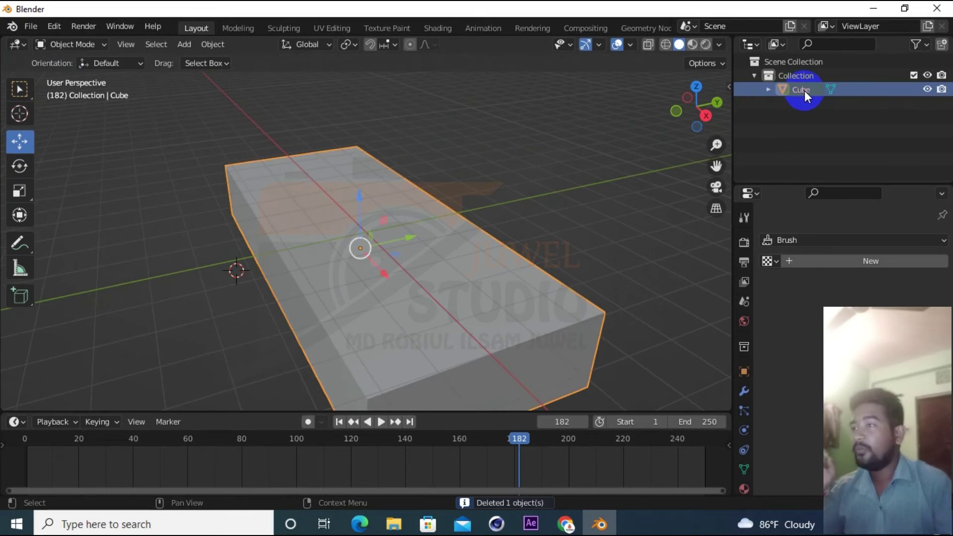
left_click(18, 190)
key("s")
left_click(267, 192)
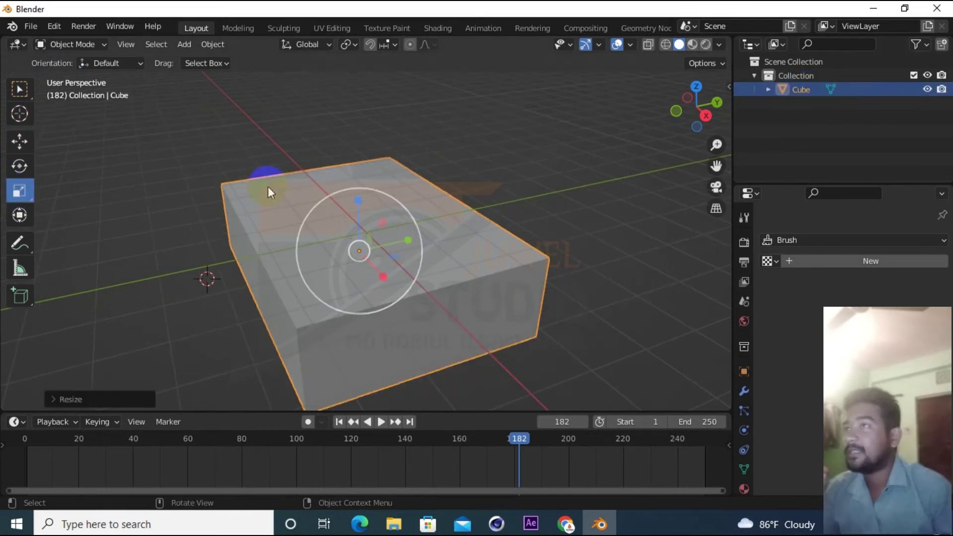
- Inspect the block from several angles in wireframe shading and return the viewport to solid shading
left_click(666, 44)
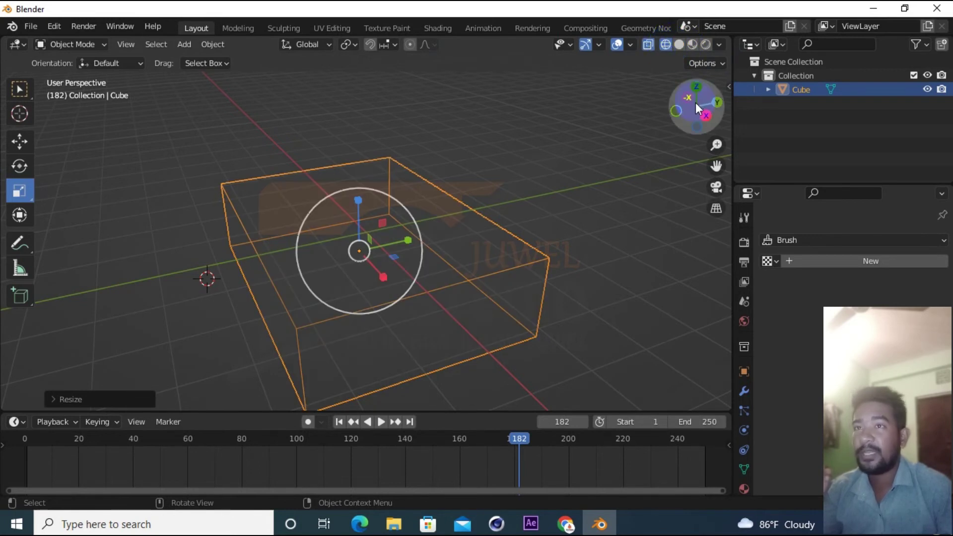
left_click_drag(696, 102, 526, 210)
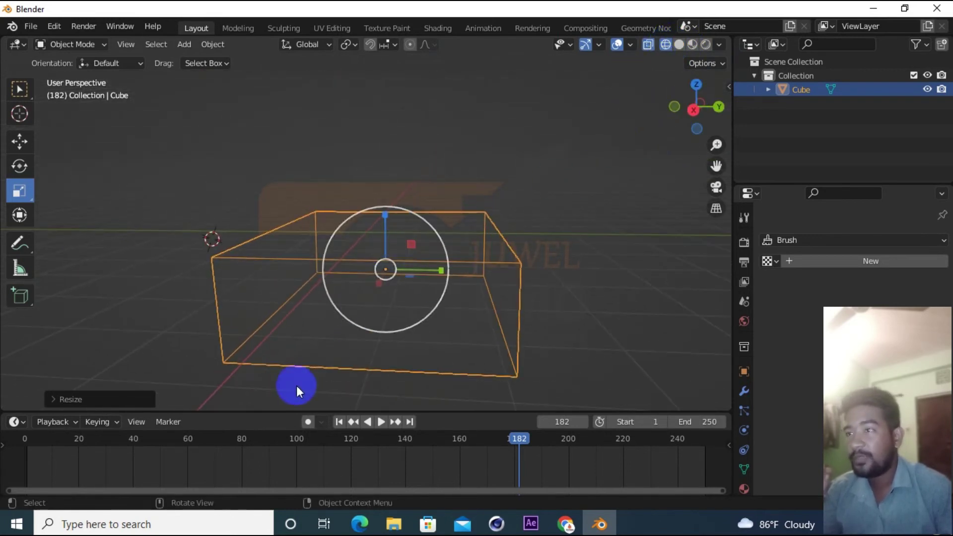
mouse_move(691, 105)
left_mouse_down()
mouse_move(151, 94)
mouse_move(159, 55)
mouse_move(729, 141)
left_mouse_up()
left_click(679, 44)
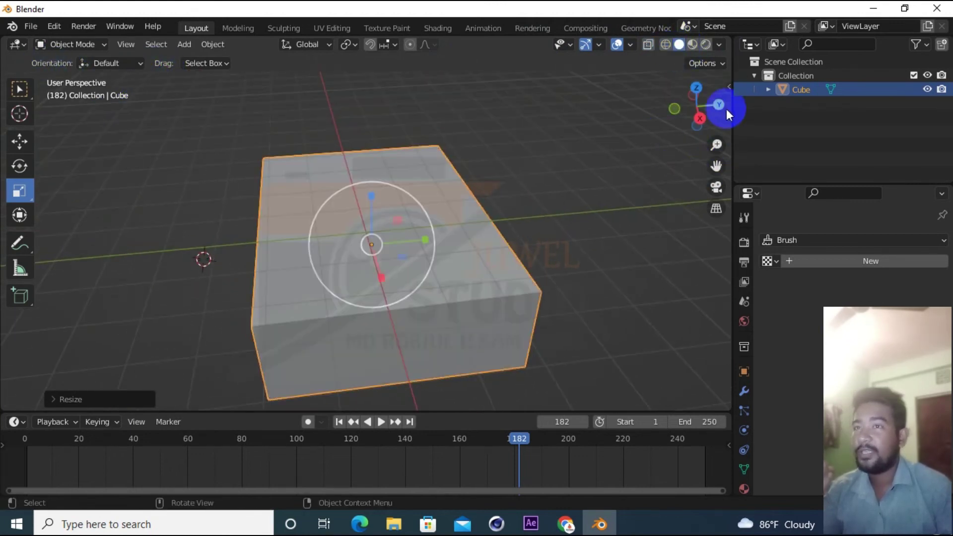
- View the block in material preview shading and switch the viewport to rendered shading
mouse_move(698, 103)
left_mouse_down()
mouse_move(54, 71)
mouse_move(68, 398)
mouse_move(724, 60)
mouse_move(728, 67)
left_mouse_up()
left_click(693, 44)
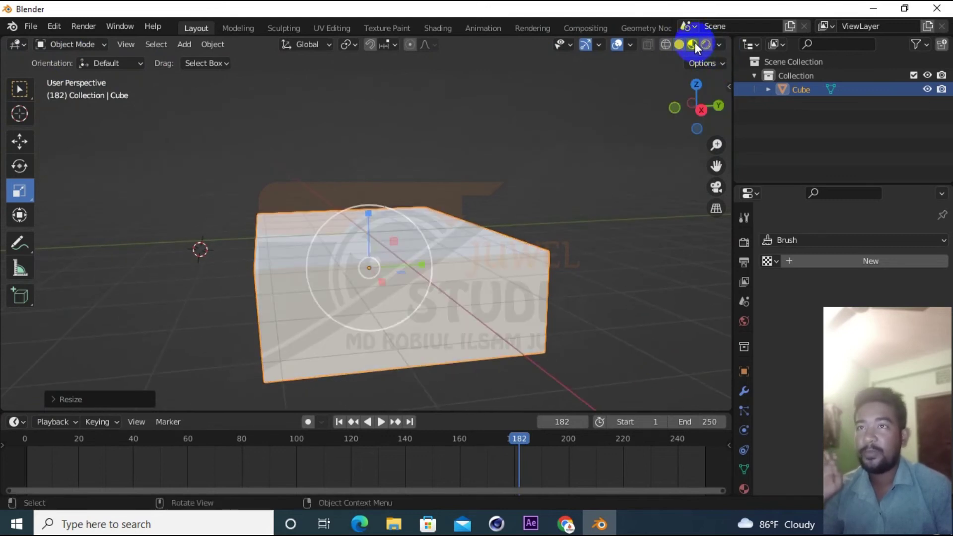
left_click_drag(697, 105, 627, 138)
scroll(472, 195, "down", 3)
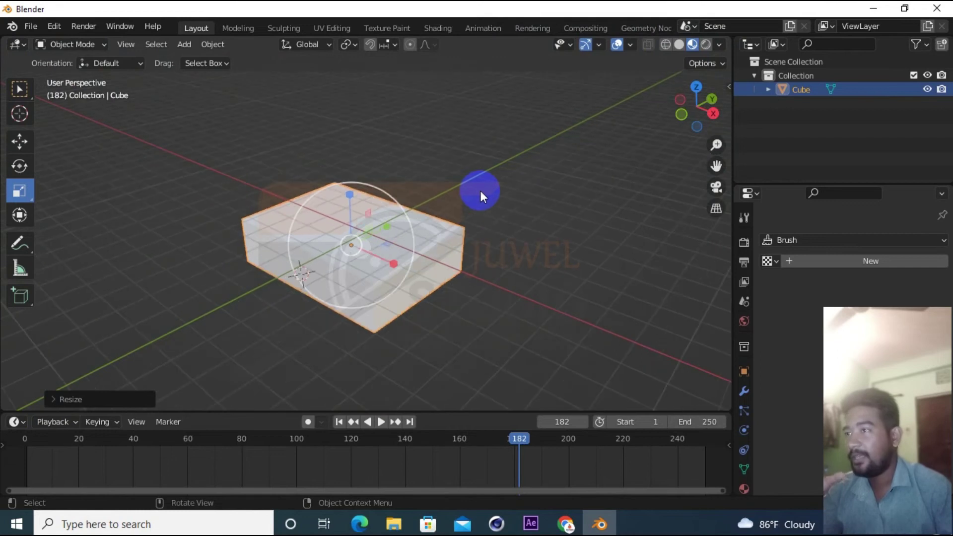
scroll(367, 240, "up", 1)
left_click(701, 45)
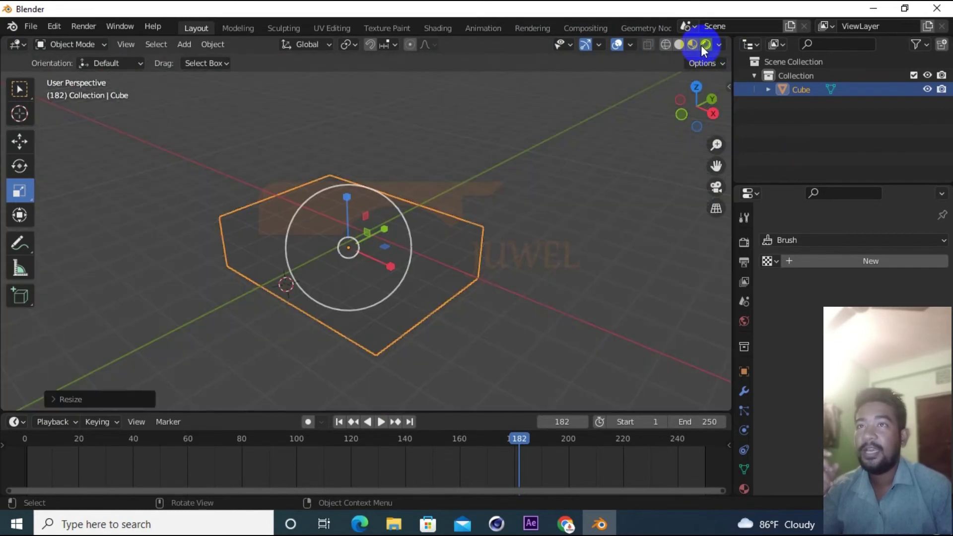
mouse_move(704, 97)
left_mouse_down()
mouse_move(705, 106)
mouse_move(703, 52)
left_mouse_up()
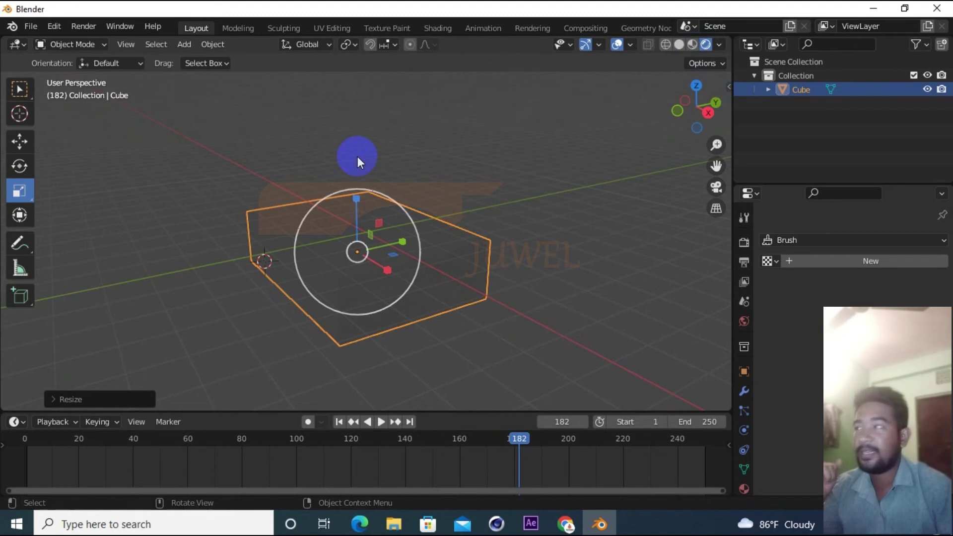
- Add a sun light to the scene at the 3D cursor
key("shift+a")
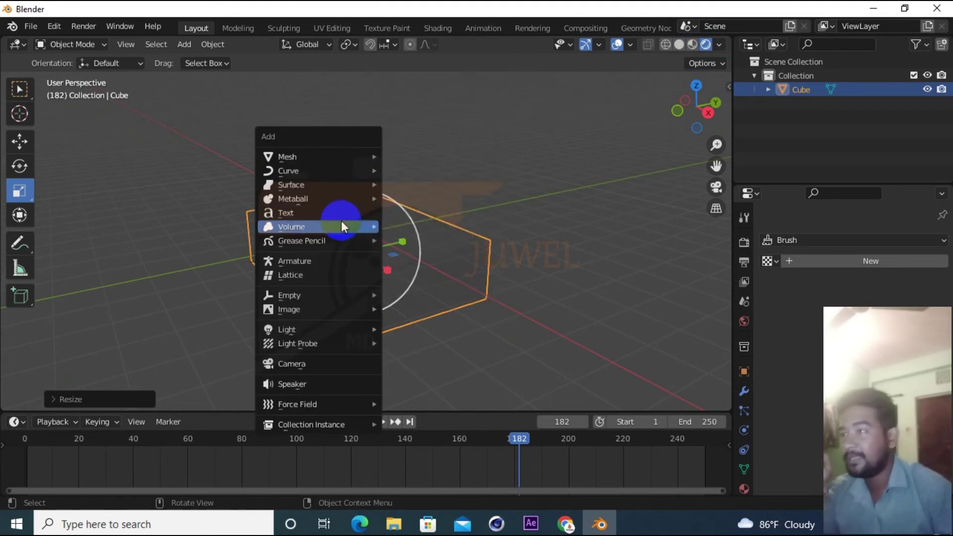
mouse_move(341, 329)
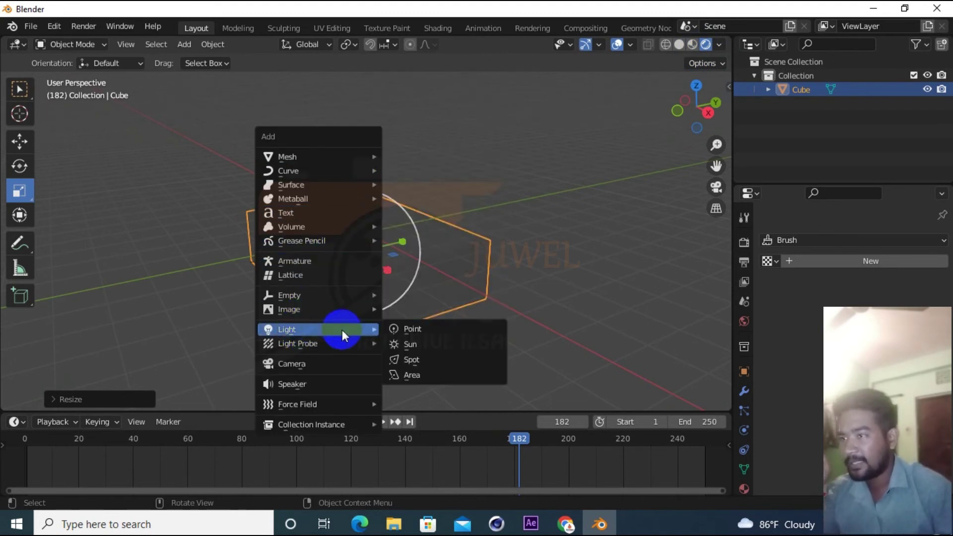
left_click(477, 343)
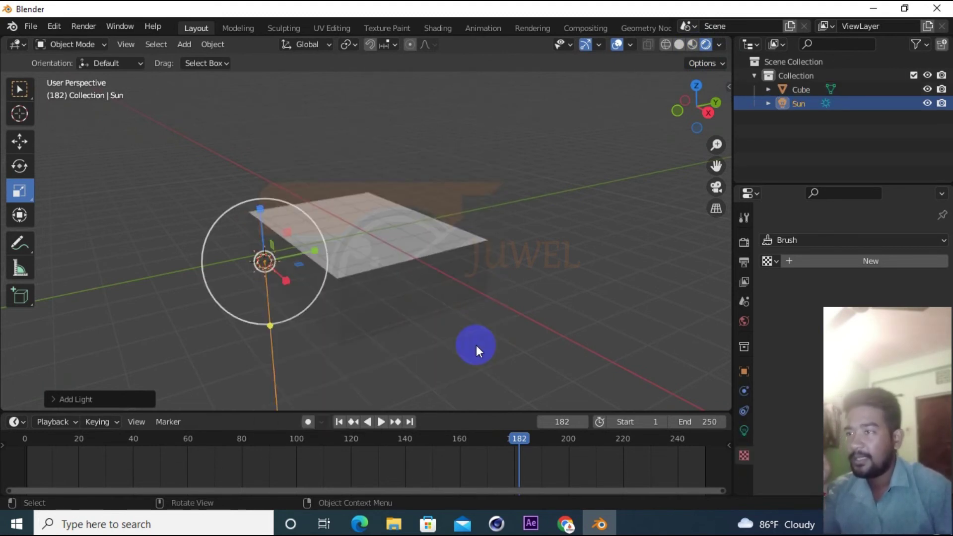
- Add the block to the sun's selection and raise both together slightly along the Z axis
left_click(19, 139)
left_click(264, 233, "shift")
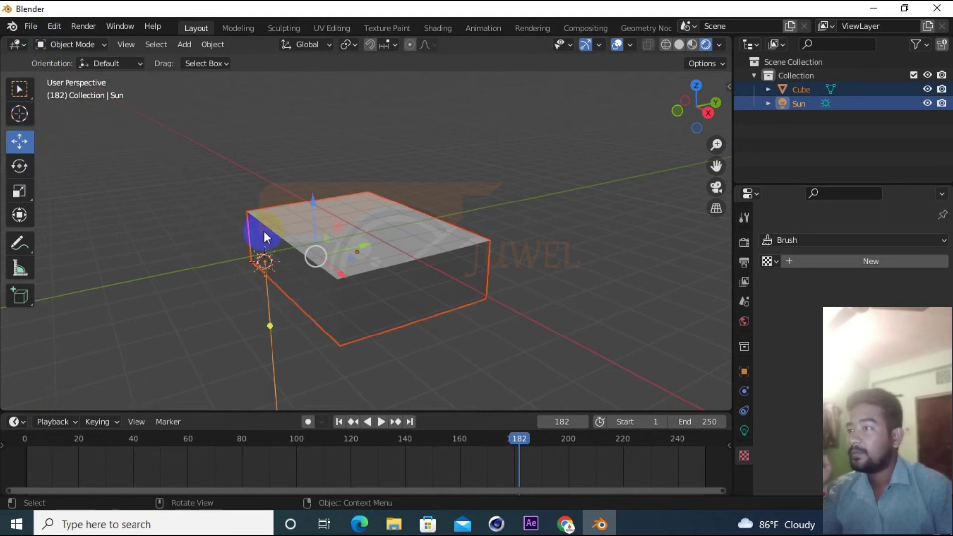
left_click_drag(314, 209, 259, 283)
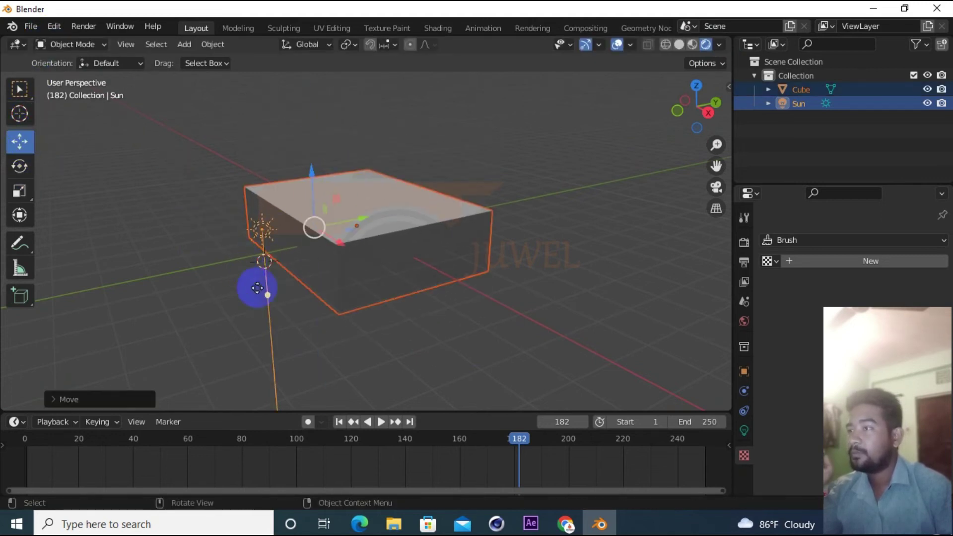
- Move the sun light above and beside the block and rotate it so its ray slants toward the block
left_click(262, 229)
left_click_drag(255, 191, 334, 109)
scroll(290, 275, "down", 2)
scroll(291, 275, "up", 4)
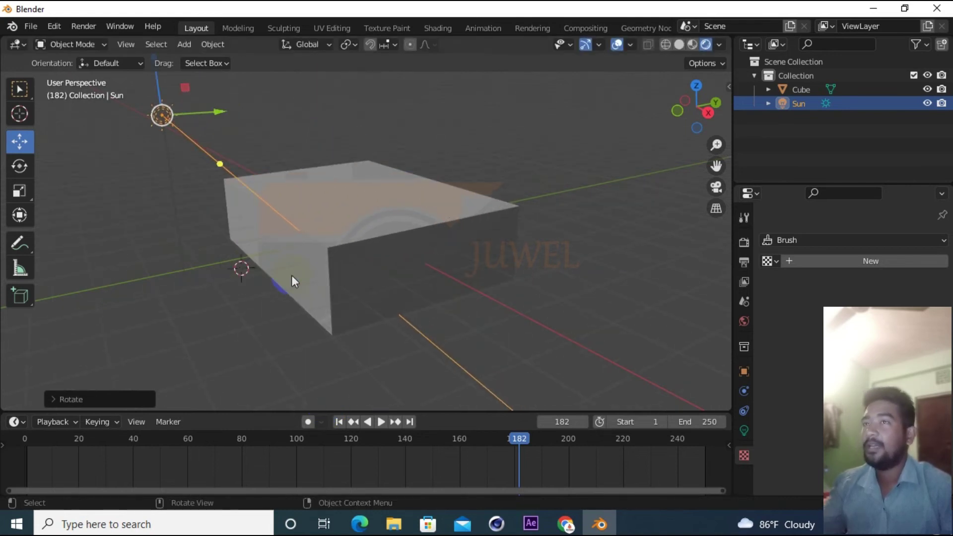
left_click_drag(692, 93, 695, 101)
left_click(246, 136)
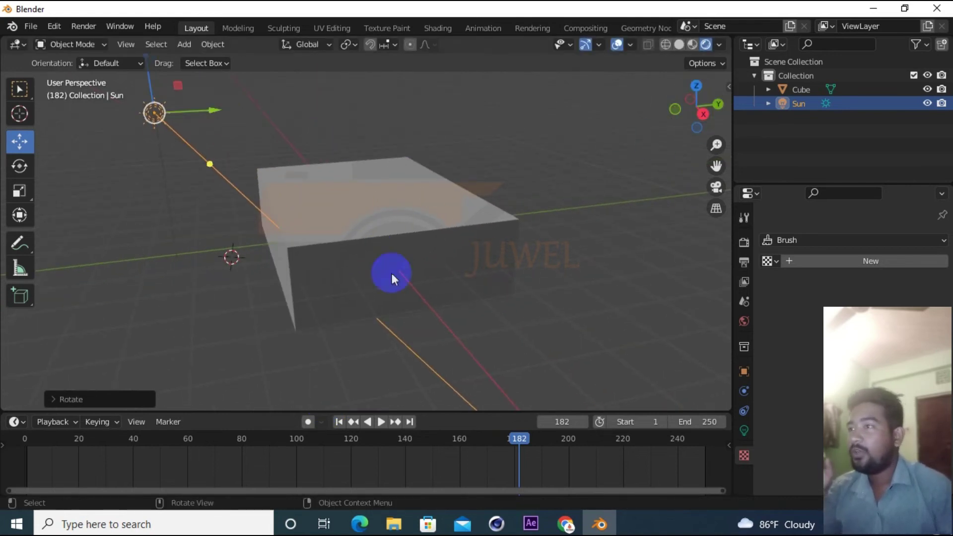
- Compare the block in material preview shading, switch the viewport to solid shading and select the block
left_click(692, 46)
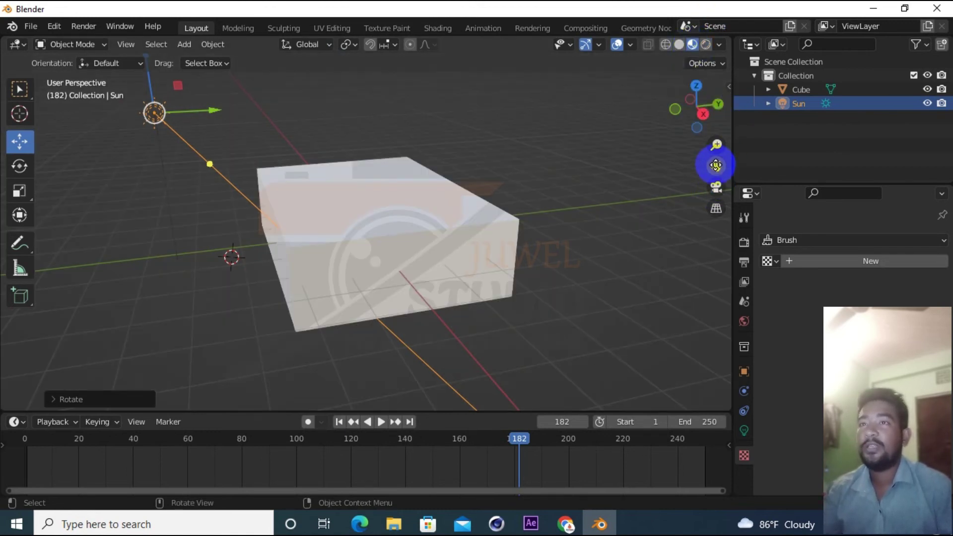
left_click_drag(716, 165, 692, 54)
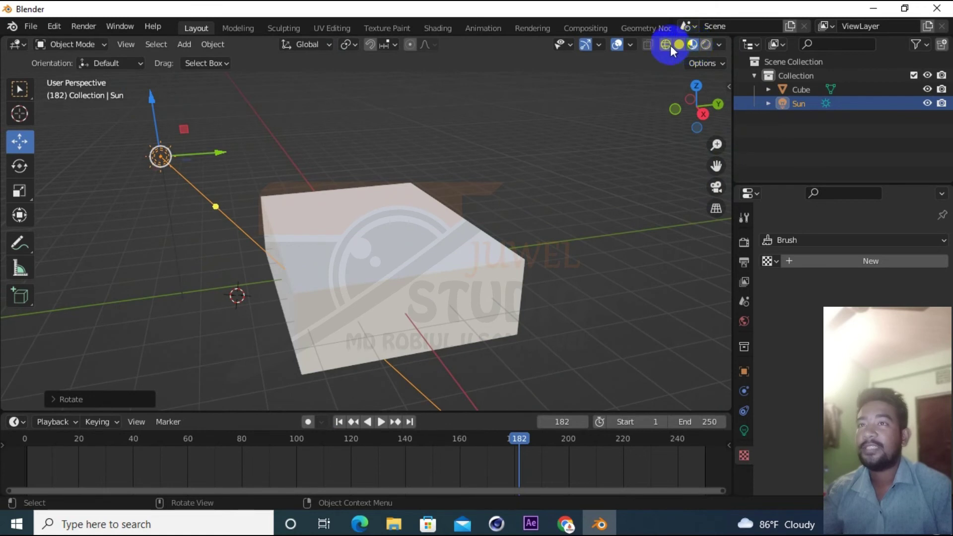
left_click(679, 44)
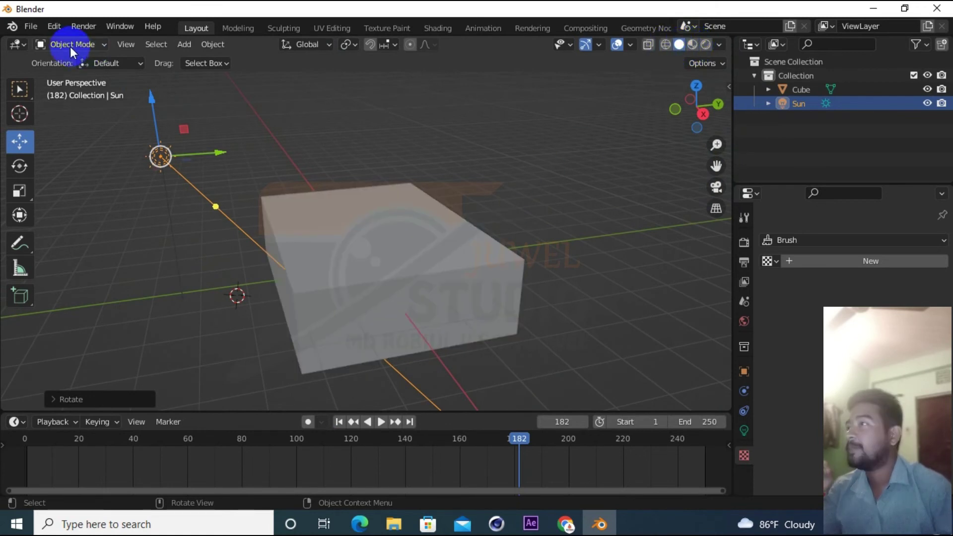
left_click(407, 230)
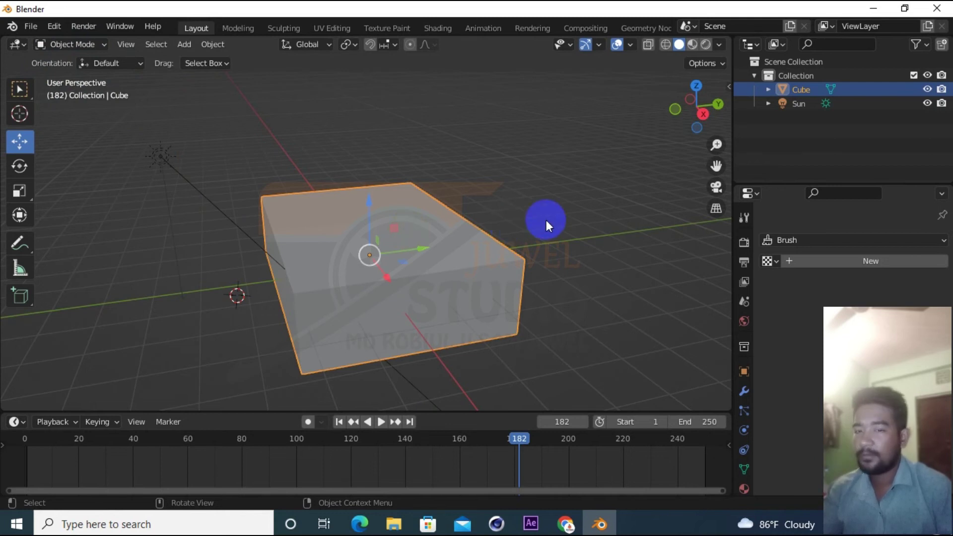
left_click(545, 219)
left_click(406, 231)
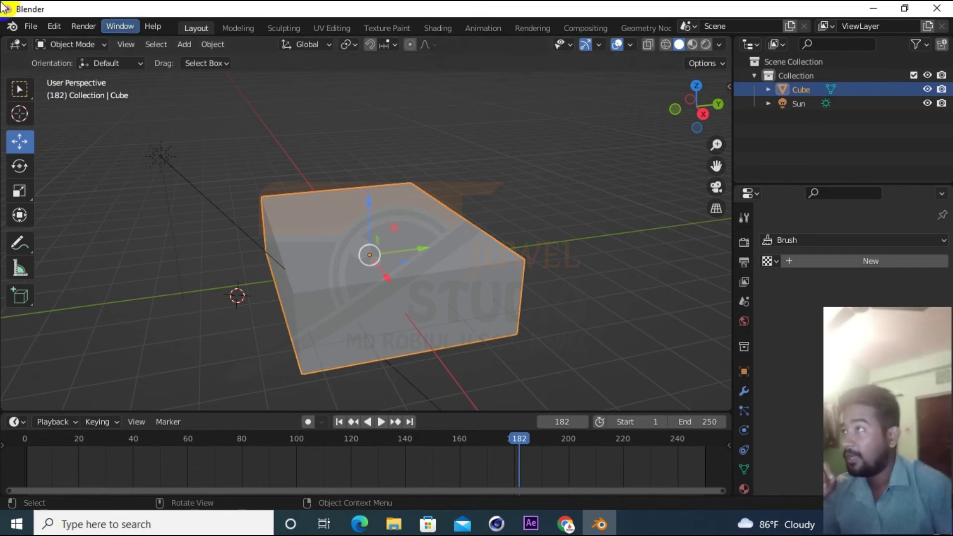
- Switch the block to Edit Mode and select two of its upper corner vertices one after the other
left_click(64, 44)
left_click(70, 75)
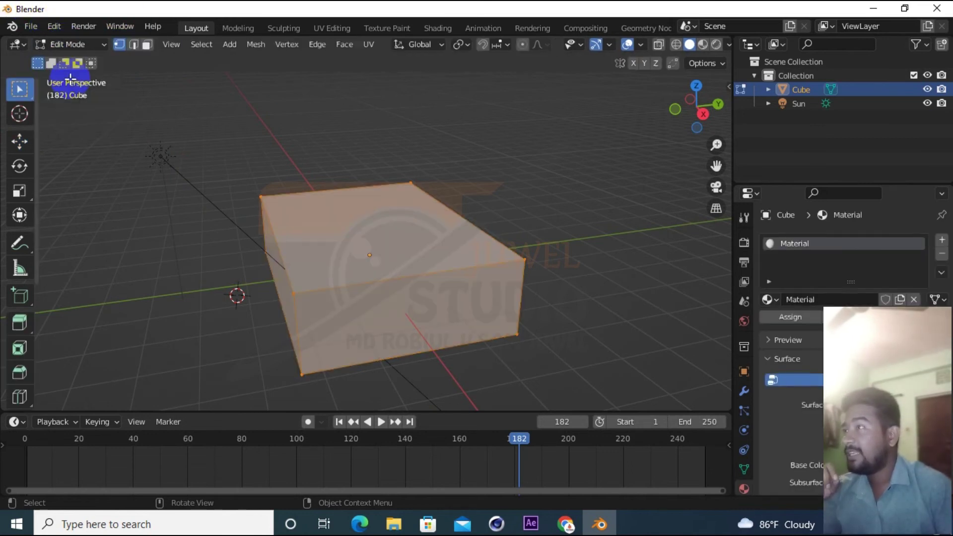
left_click(357, 127)
left_click(264, 200)
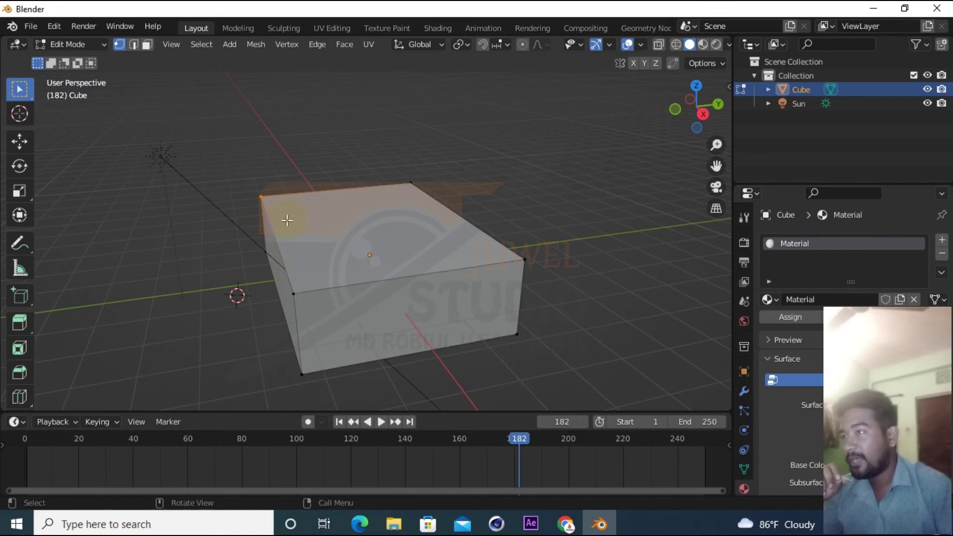
left_click(293, 294)
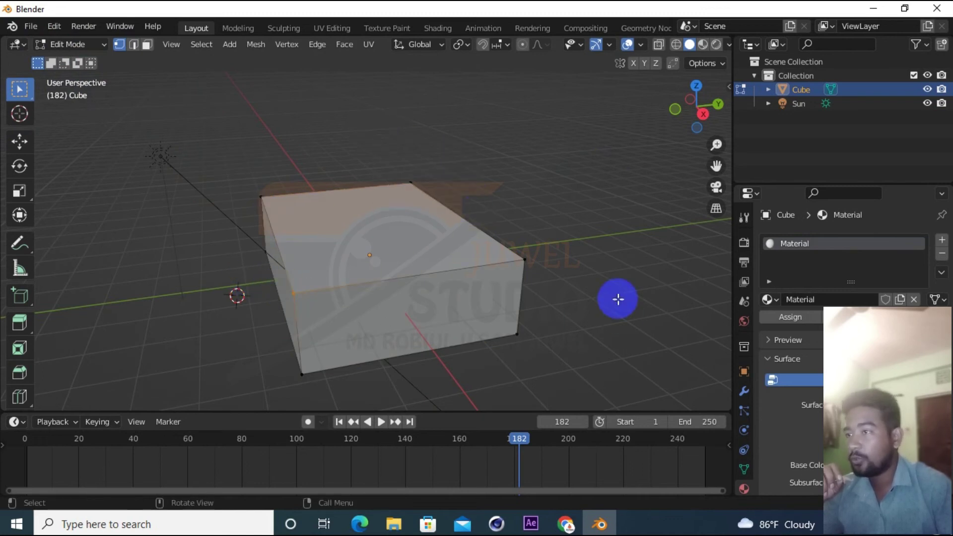
- Box-select the two vertices of the block's vertical edge farthest from the sun and move them inward to form a V-shaped notch
key("b")
left_click_drag(540, 426, 403, 377)
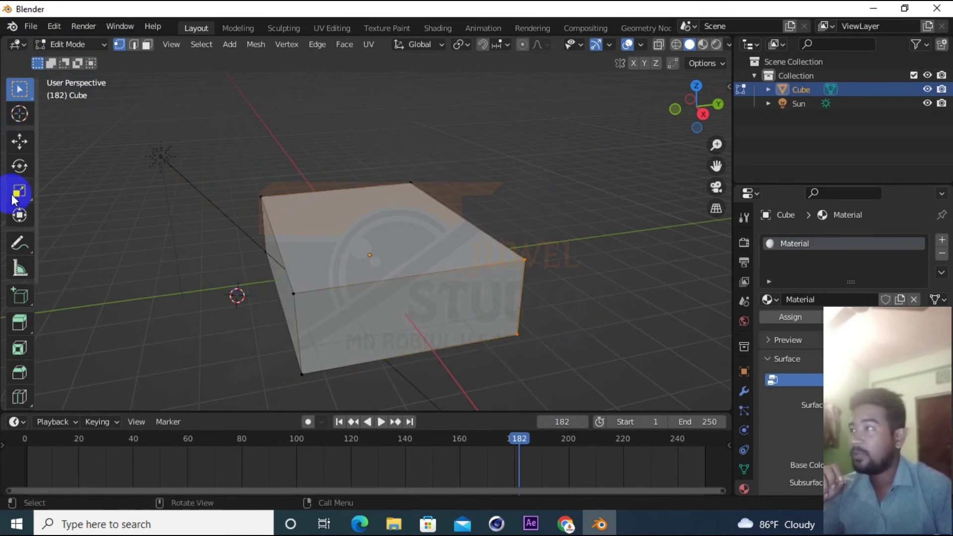
left_click(19, 149)
left_click_drag(553, 319, 316, 269)
left_click(117, 170)
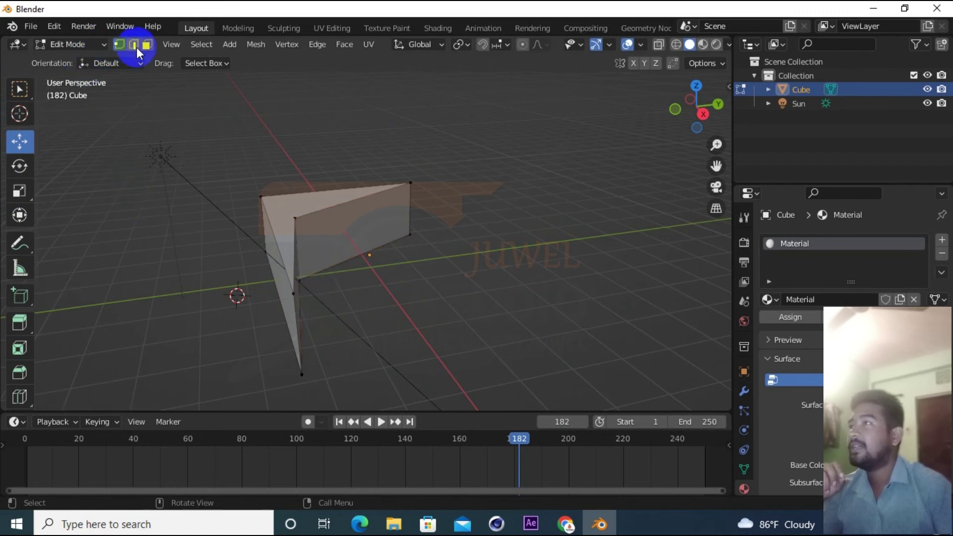
- Select an upper edge of the notch in edge mode, and in face mode raise the top face slightly along the Z axis
left_click(323, 209)
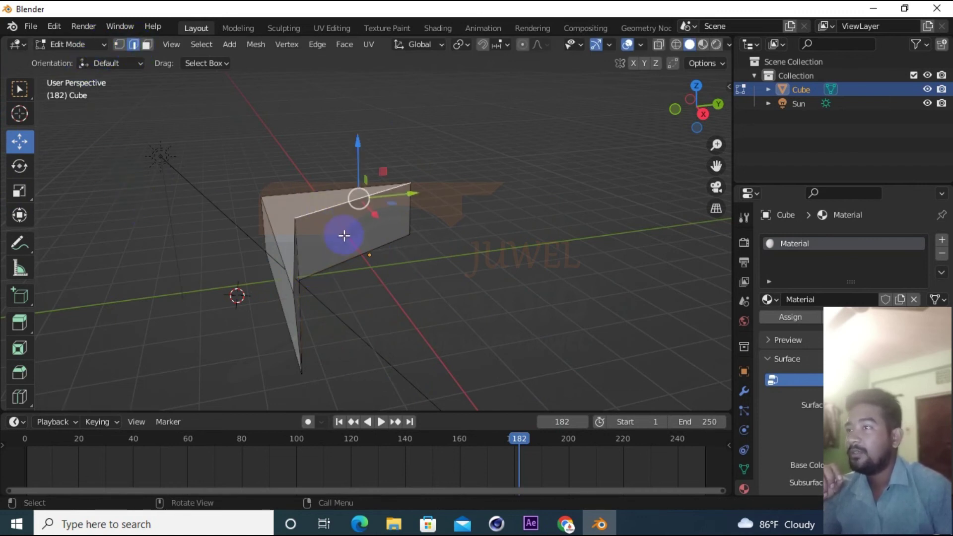
left_click(147, 44)
left_click(328, 231)
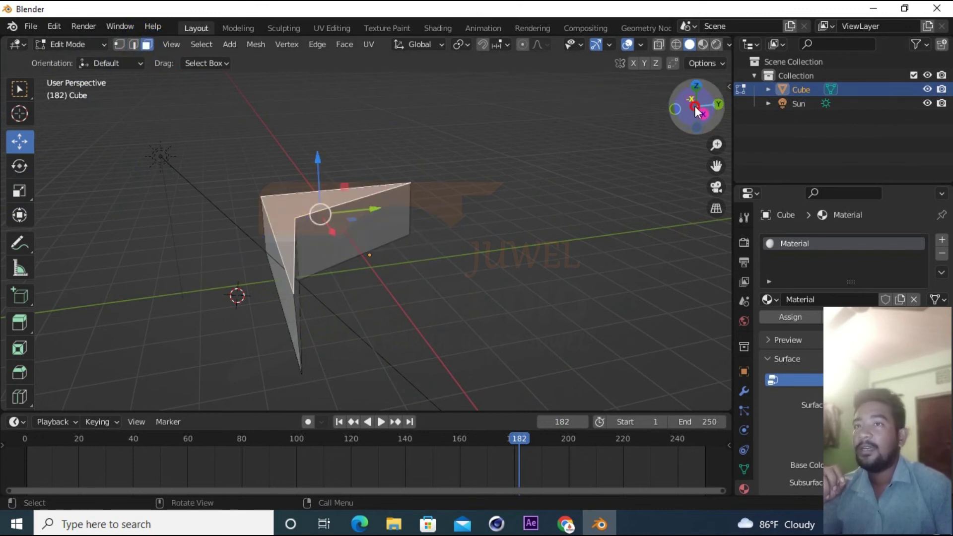
left_click_drag(695, 106, 187, 196)
left_click_drag(283, 195, 281, 148)
- Move the notch's darker inner side face outward along the Y axis to fill the notch, and undo the extra nudge
left_click_drag(700, 106, 467, 124)
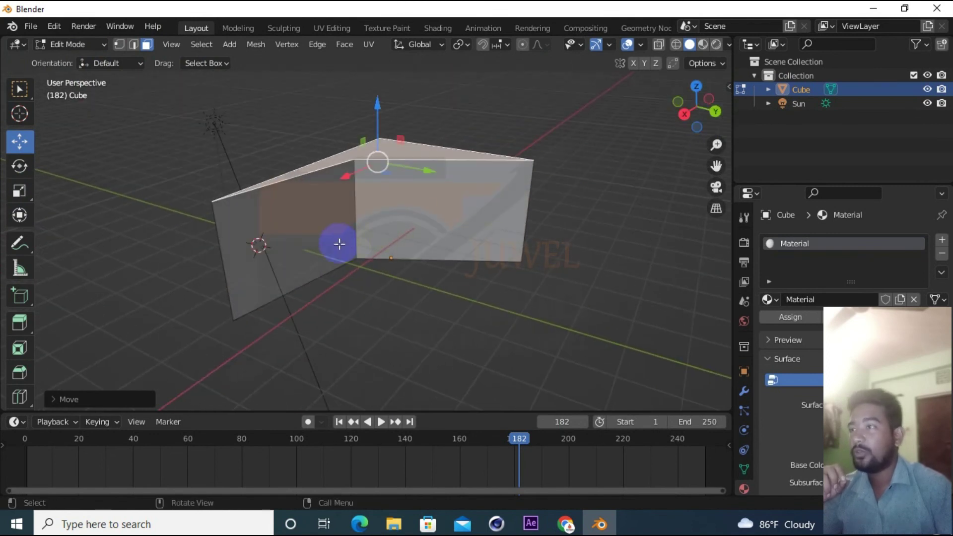
left_click(304, 241)
left_click_drag(304, 241, 468, 314)
left_click_drag(705, 116, 545, 243)
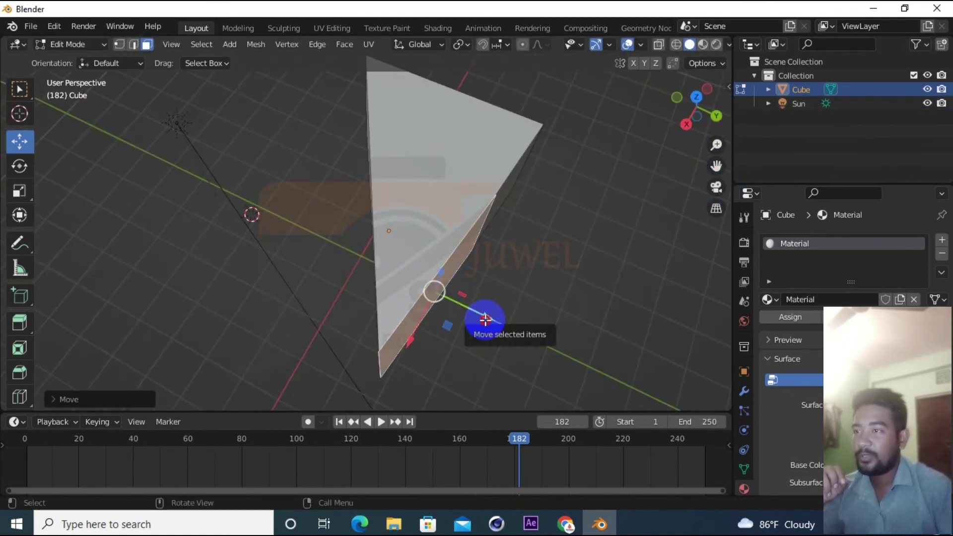
left_click_drag(485, 317, 458, 306)
key("ctrl+z")
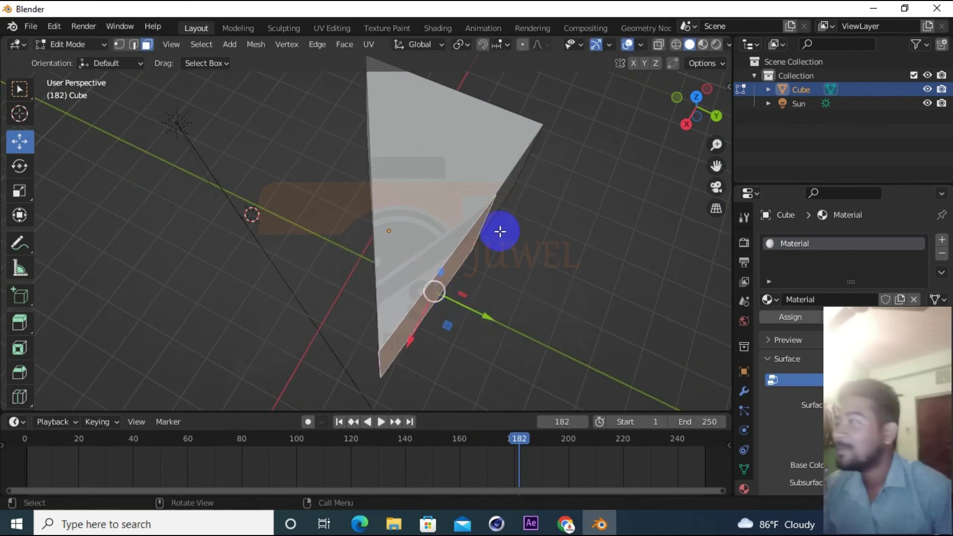
- Review the list of interaction modes available for the mesh, from Object Mode to Texture Paint
left_click(76, 44)
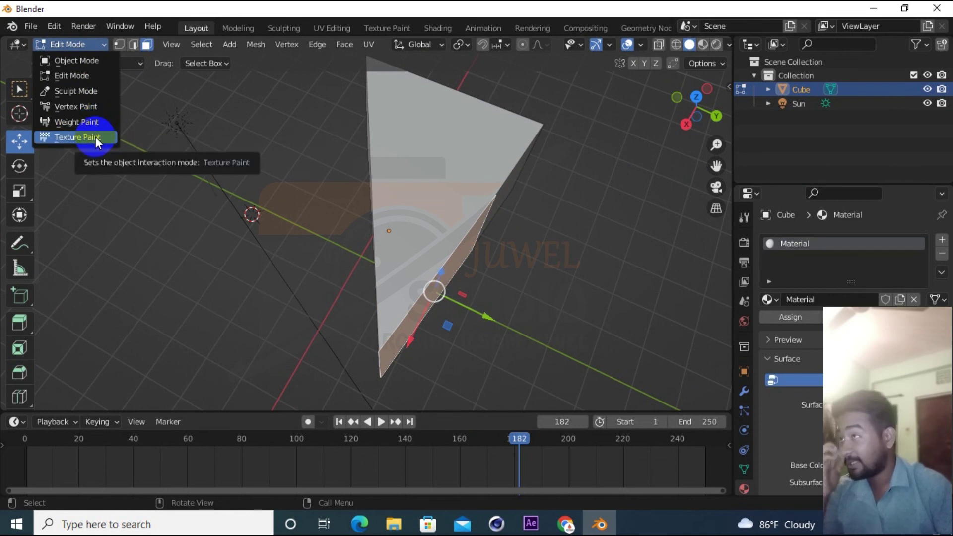
left_click(84, 45)
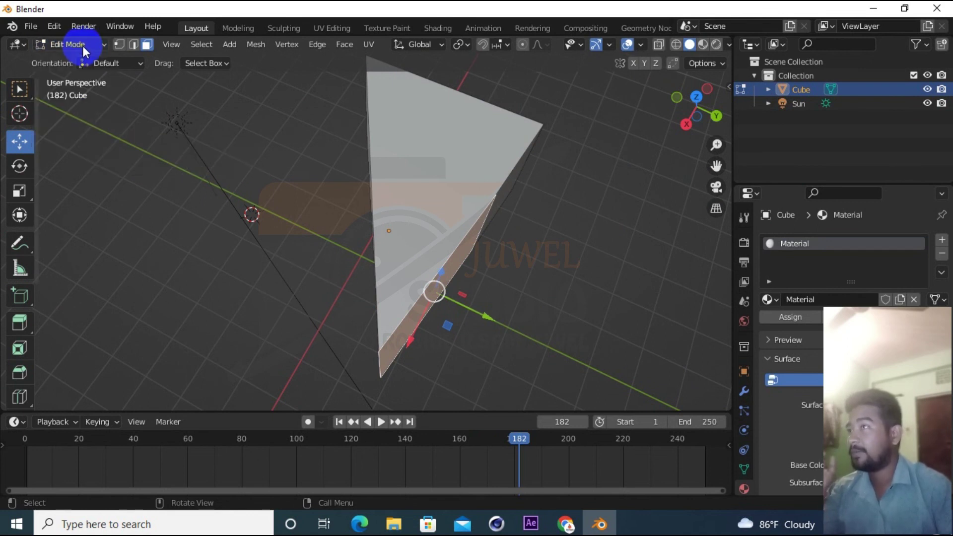
left_click_drag(695, 101, 708, 105)
- Show the viewport sidebar and look through its Item, Tool, View and FLIP Fluids pages, finishing on Item
key("n")
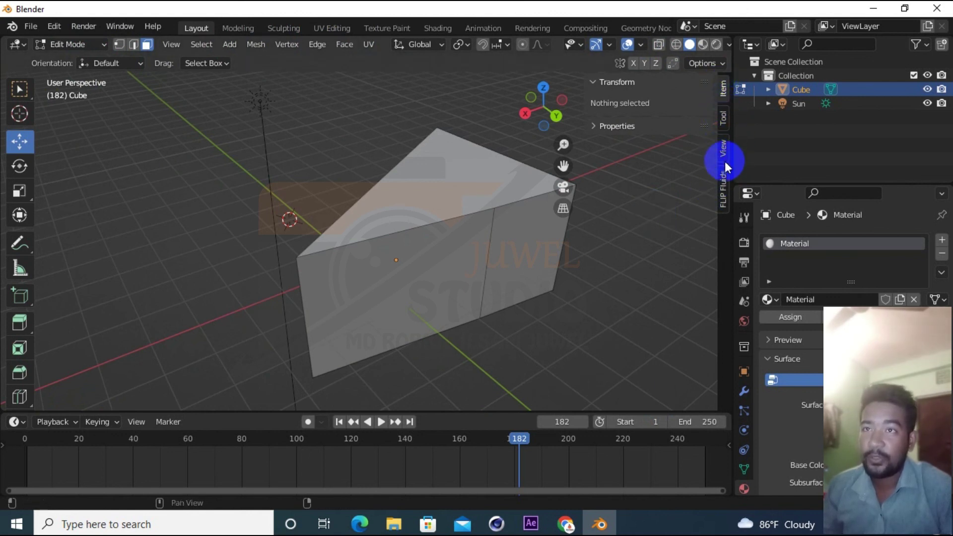
key("n")
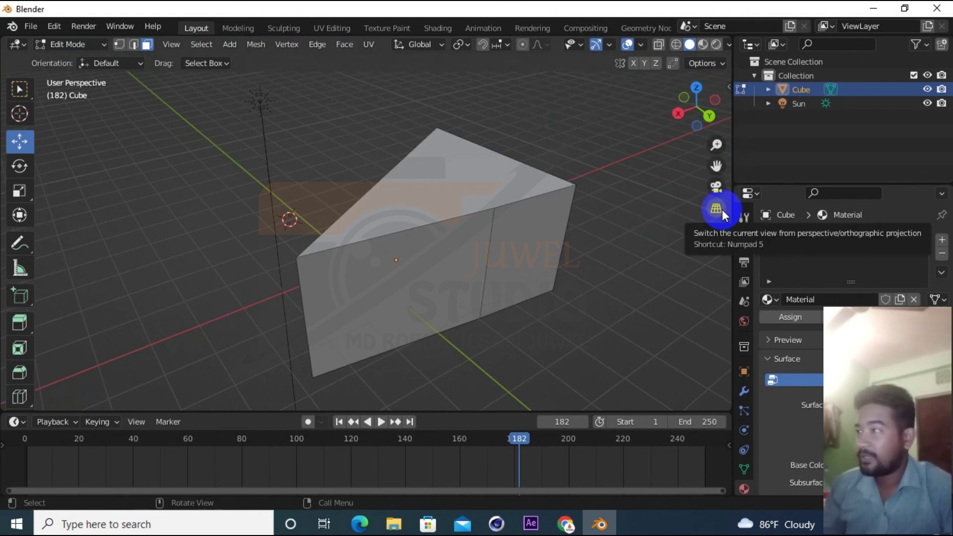
key("n")
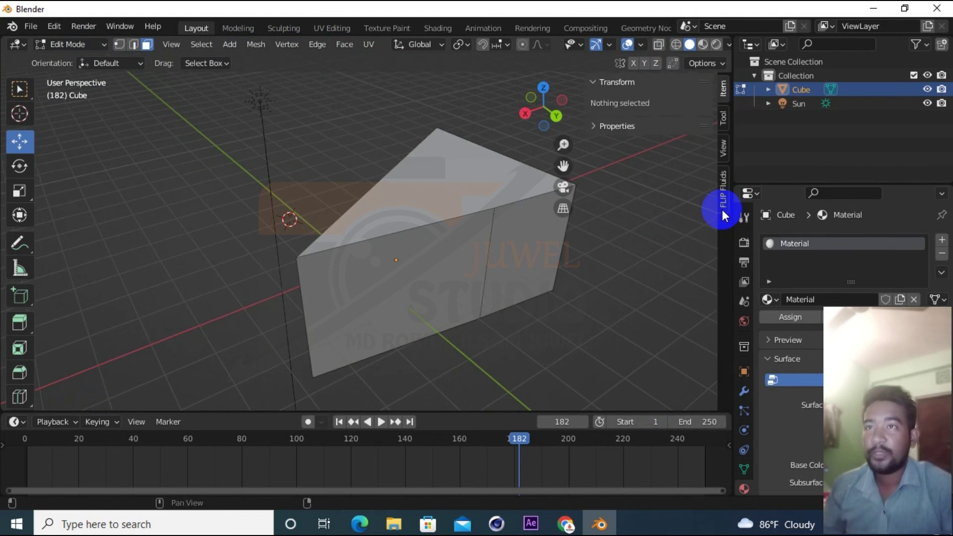
left_click(724, 119)
left_click(721, 180)
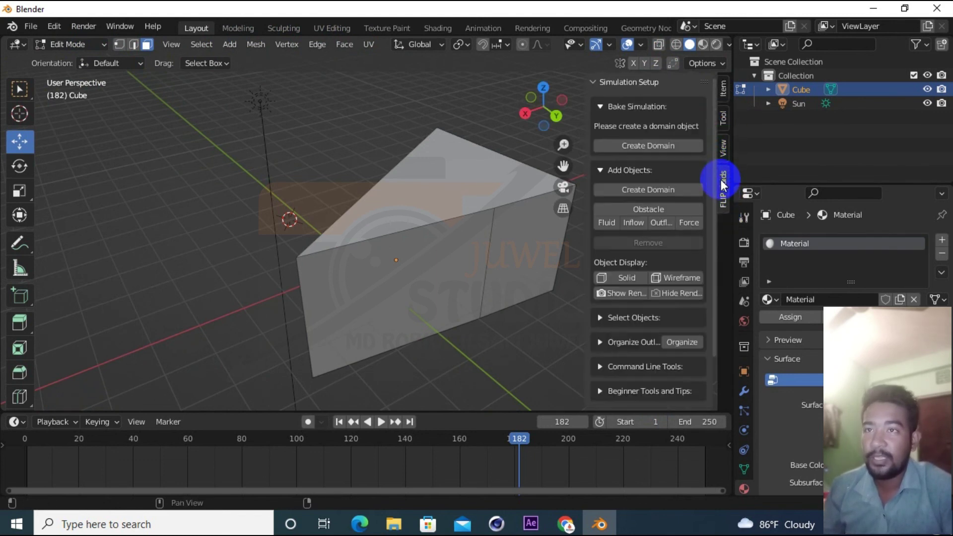
left_click(724, 91)
left_click(727, 112)
left_click(726, 144)
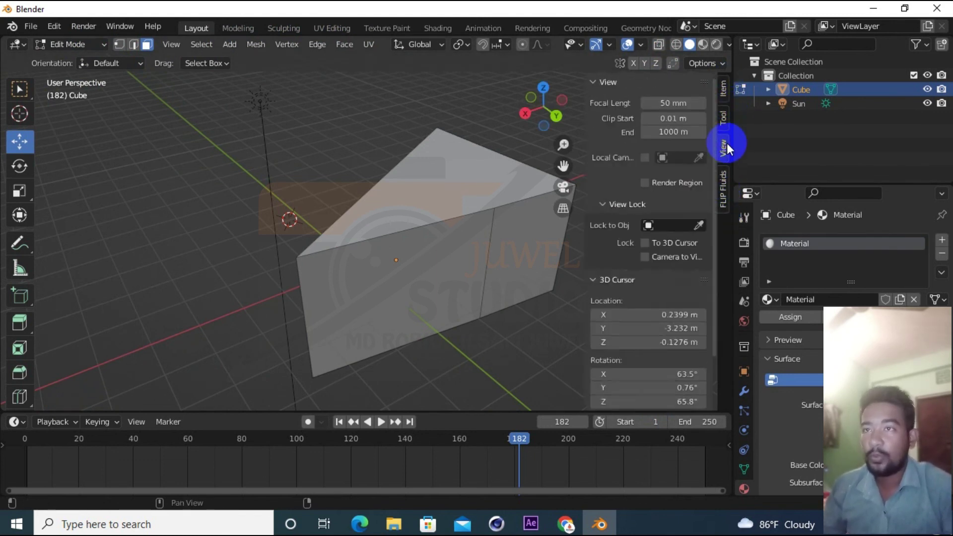
left_click(725, 187)
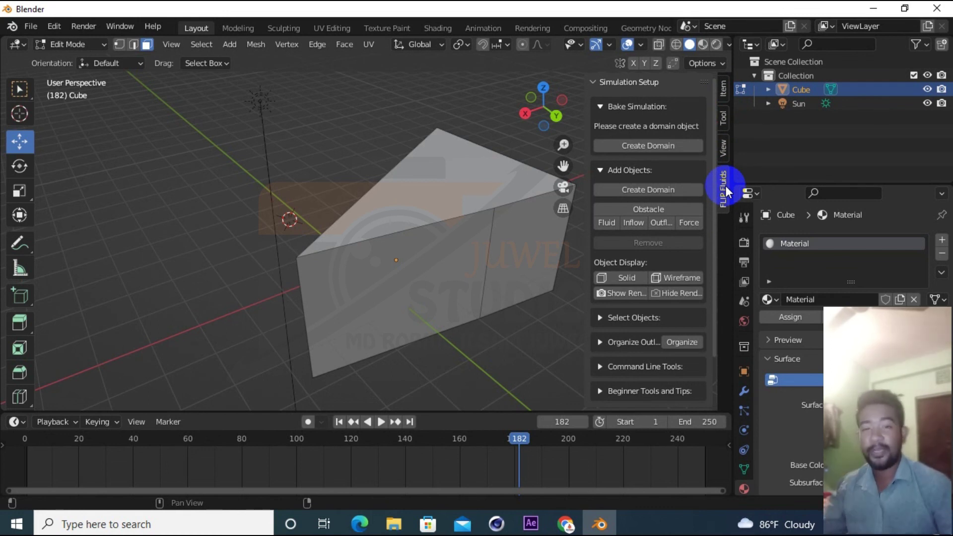
left_click(725, 90)
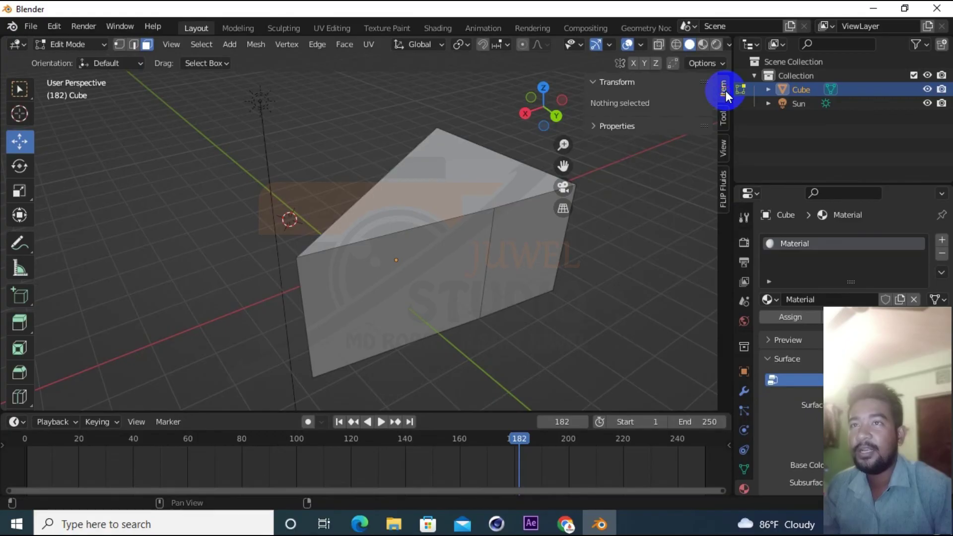